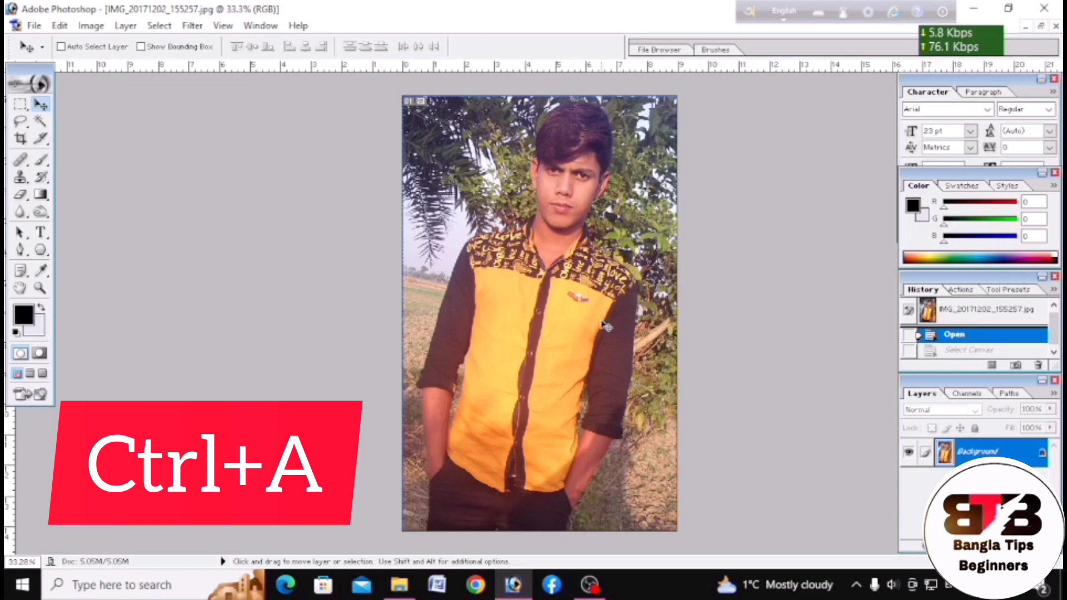
Rotate the entire photo by about -10.7° with Free Transform to straighten the man, and deselect it
key(ctrl+a)
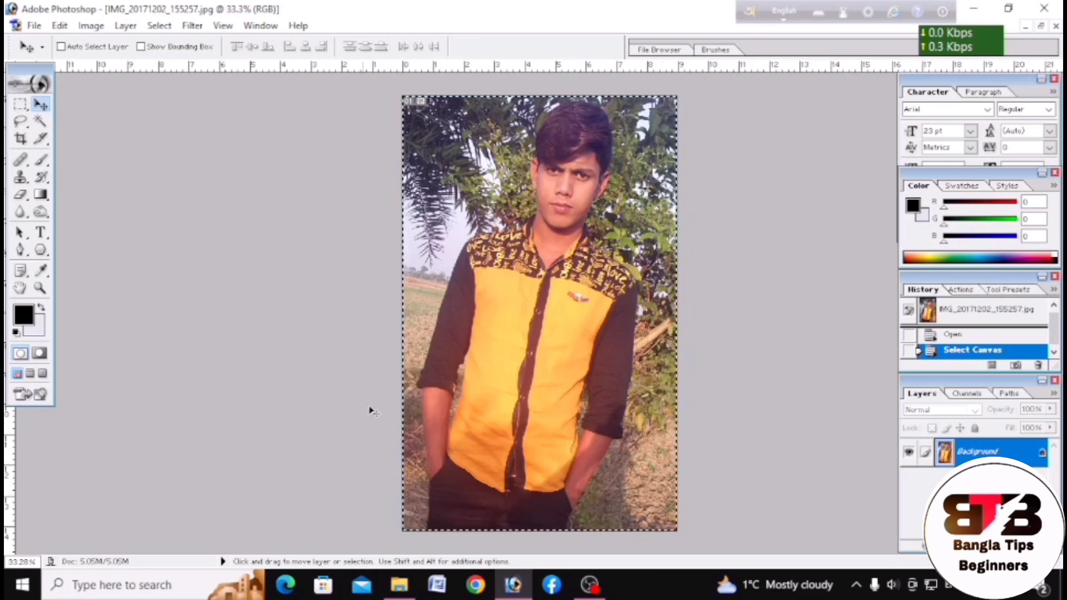
scroll(427, 342, up, 2)
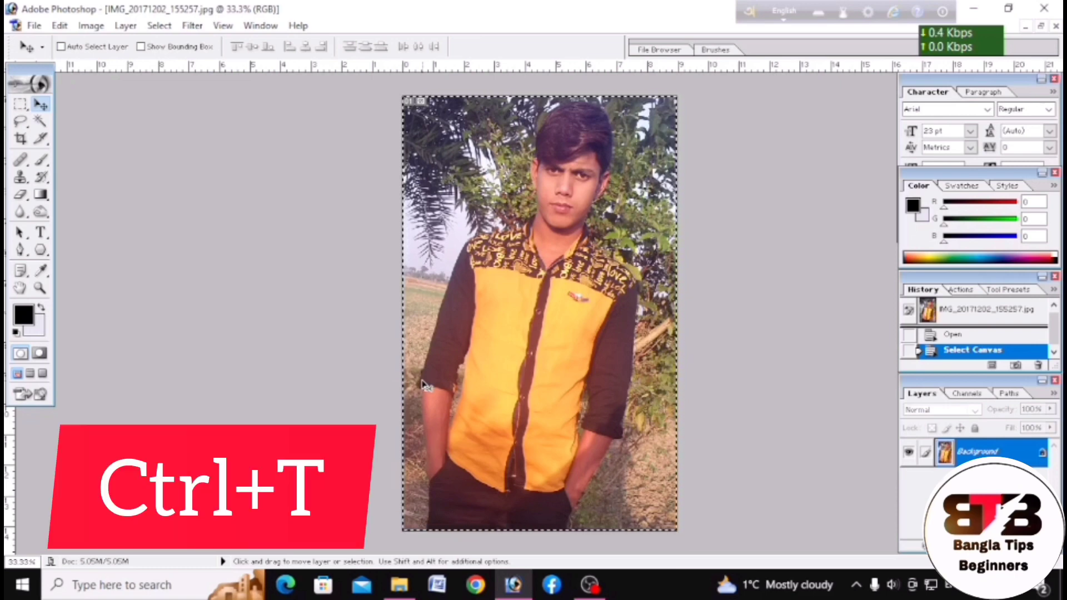
key(ctrl+t)
key(ctrl+0)
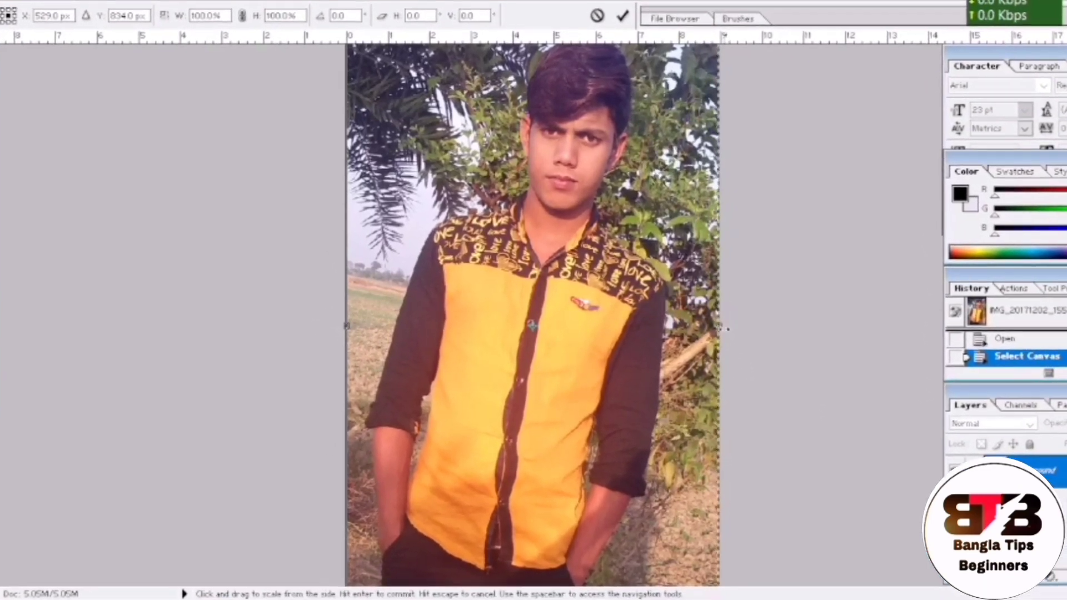
alt+click(736, 339)
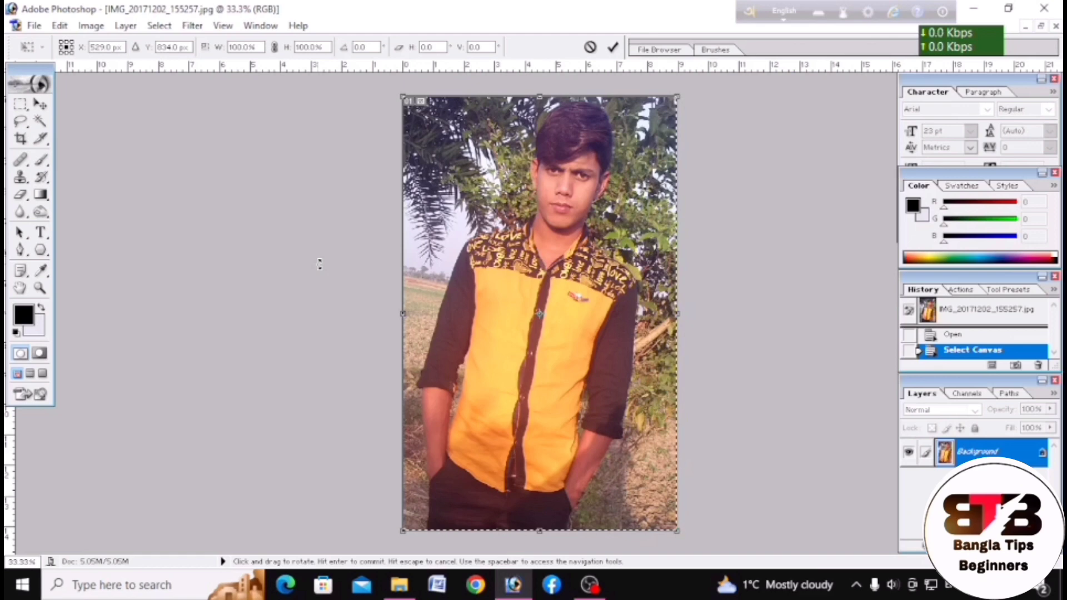
drag(319, 264, 330, 307)
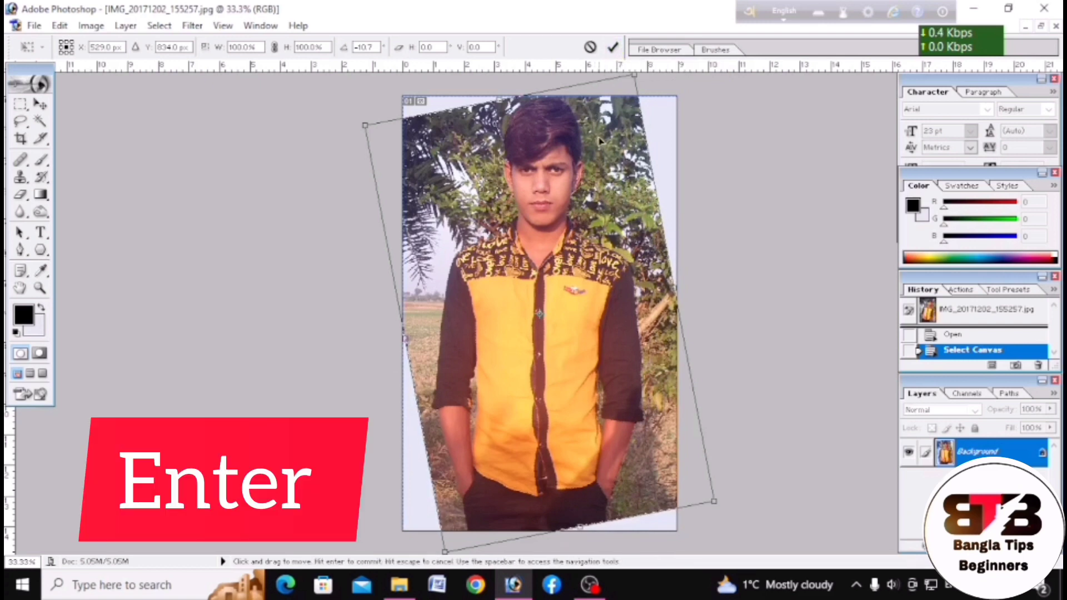
key(Return)
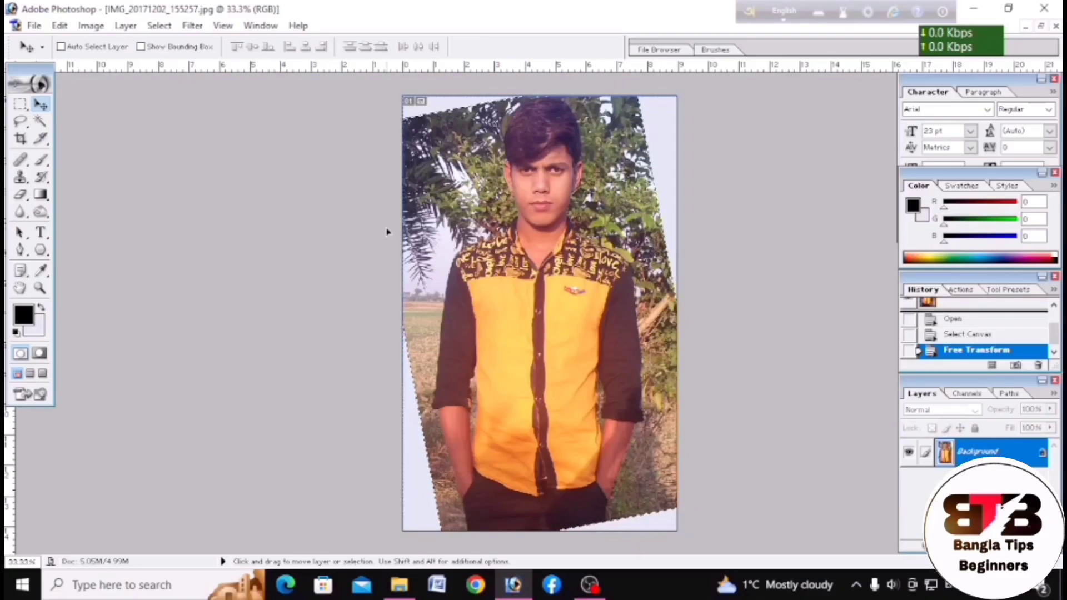
key(ctrl+d)
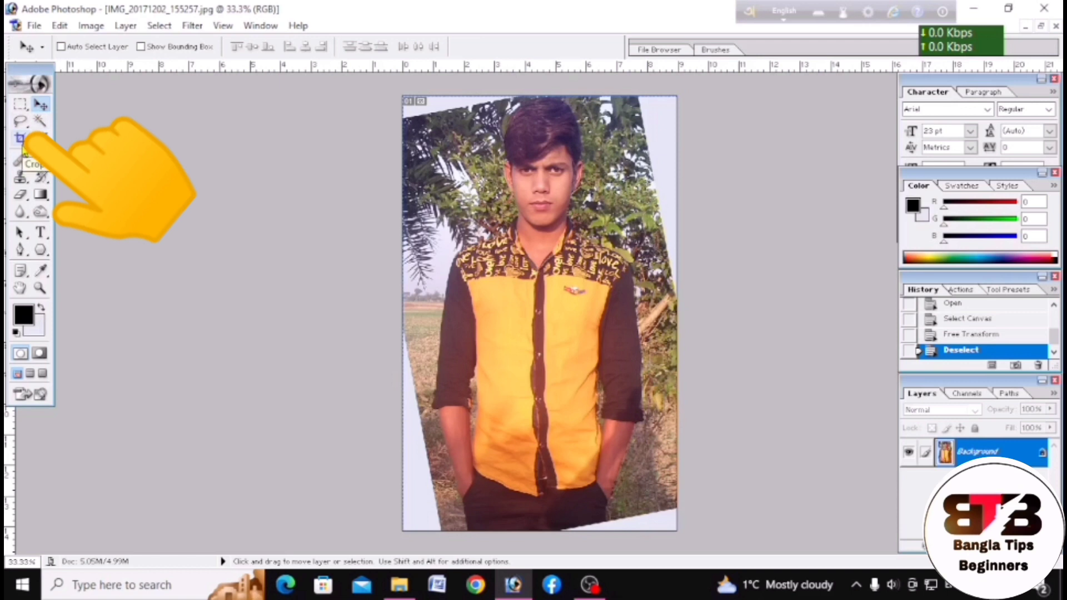
Draw a 1.2 × 1.5 in crop frame at 300 pixels/inch and centre it over the man's head and chest
click(21, 140)
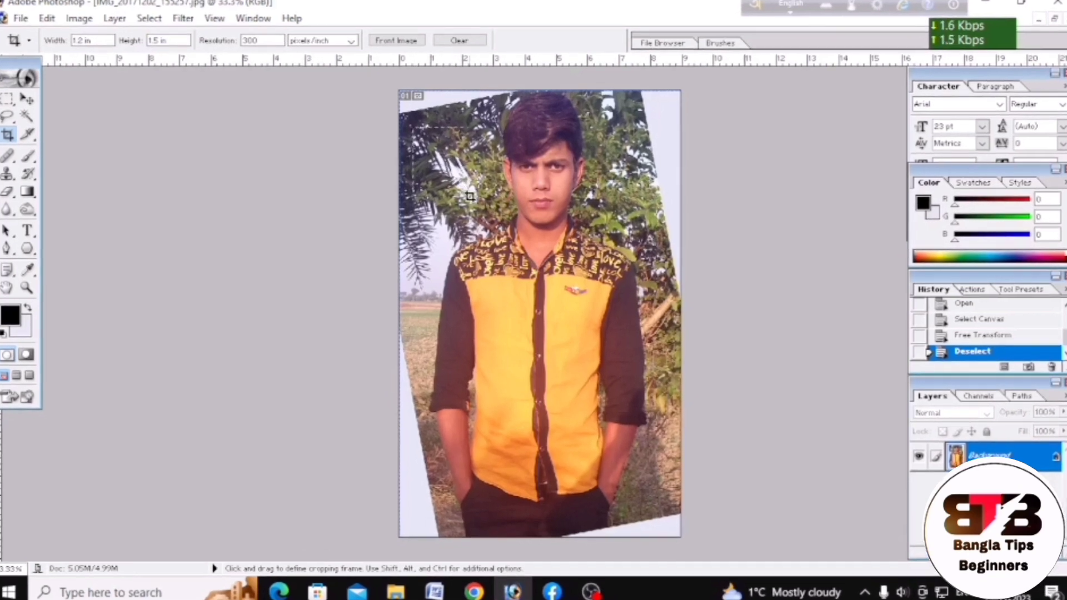
drag(496, 238, 662, 373)
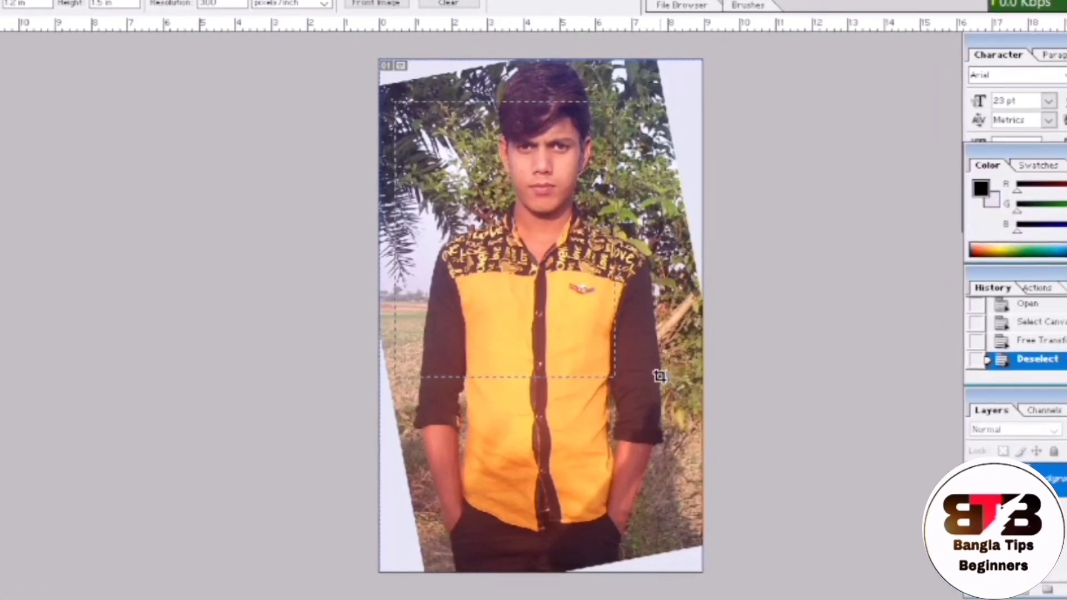
key(Right)
key(Right)
key(Right)
key(Right)
key(Right)
key(Right)
key(Right)
key(Right)
key(Right)
key(Right)
key(Right)
key(Right)
key(Right)
key(Right)
key(Right)
key(Right)
key(Right)
key(Right)
key(Right)
key(Right)
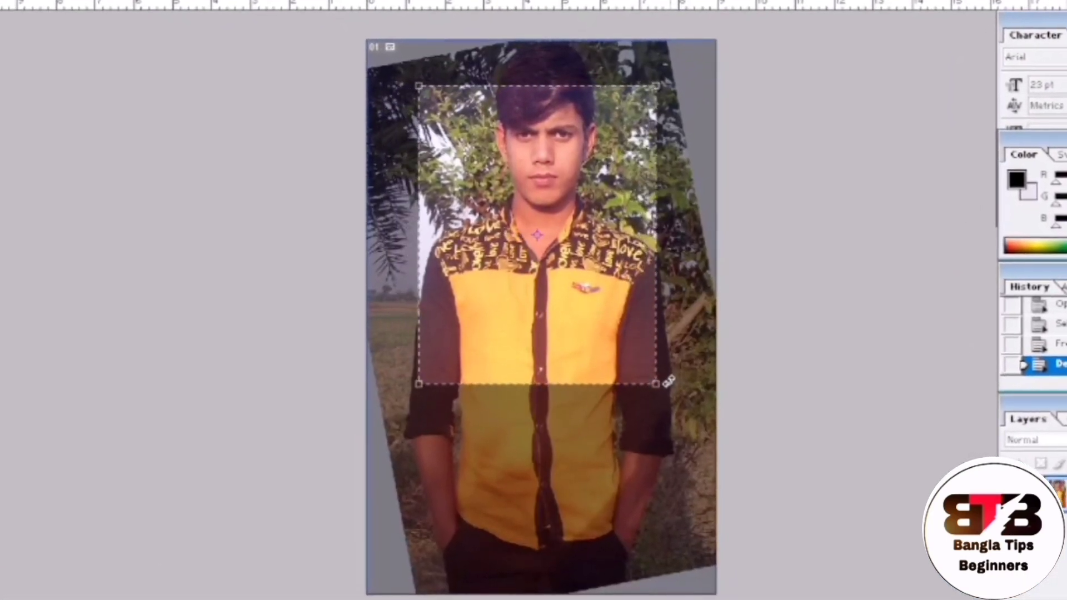
key(Up)
key(Up)
key(Up)
key(Up)
key(Up)
key(Up)
key(Up)
key(Up)
key(Up)
key(Up)
key(Up)
key(Up)
key(Up)
key(Up)
key(Up)
key(Up)
key(Up)
key(Up)
key(Up)
key(Up)
key(Up)
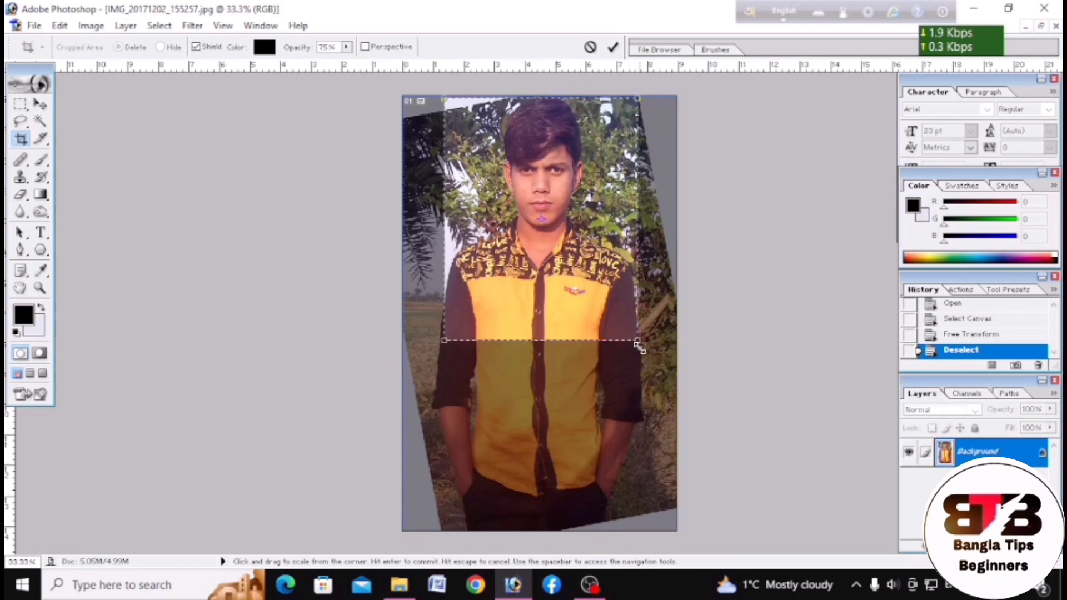
Shrink the crop frame slightly so it ends at mid-chest, and apply the crop
drag(634, 327, 635, 333)
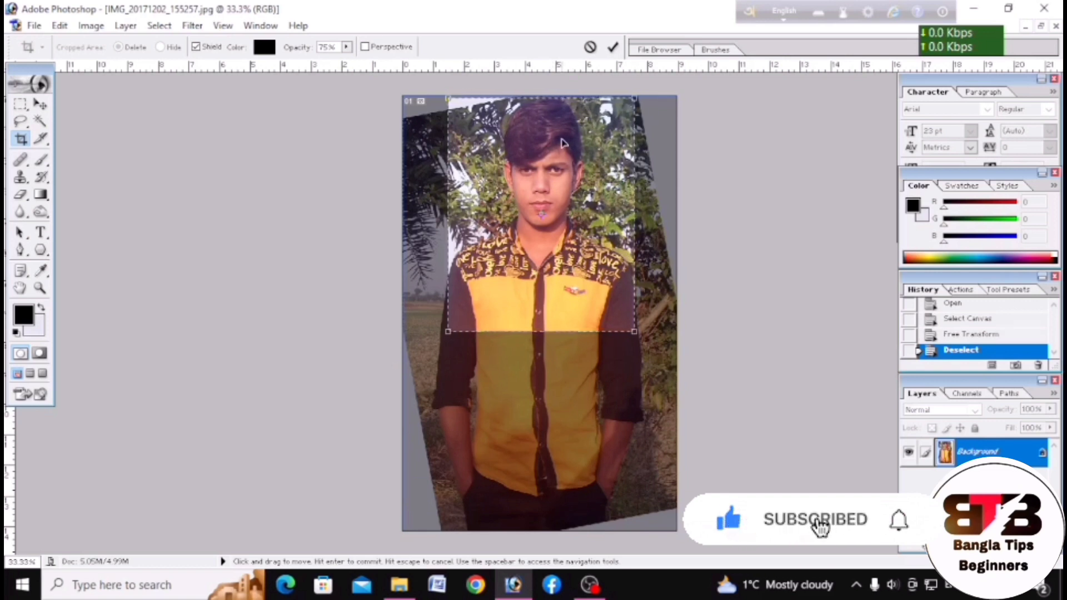
click(613, 48)
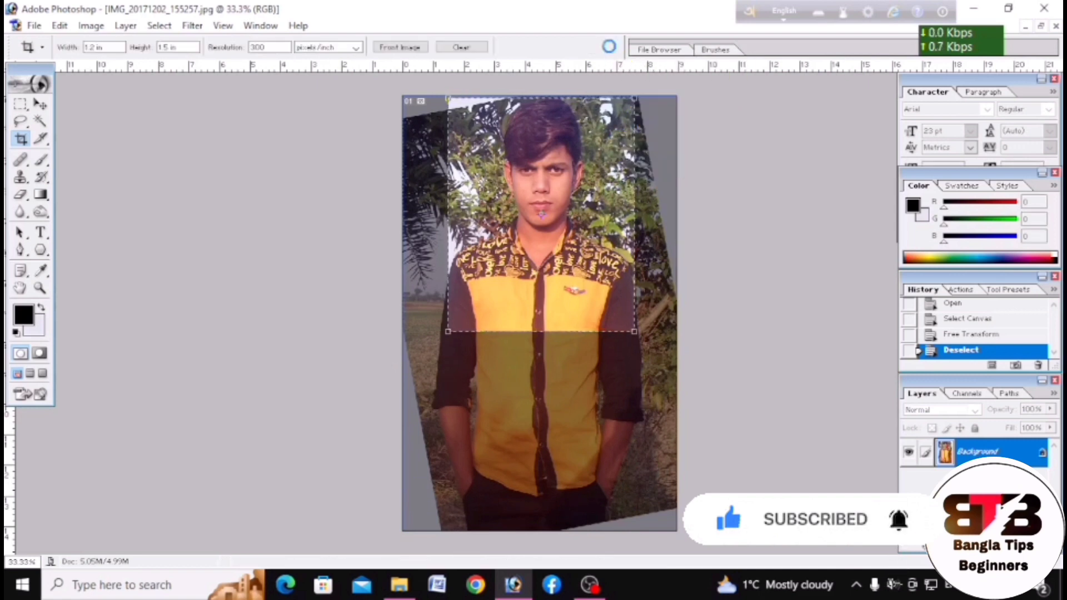
scroll(528, 280, up, 6)
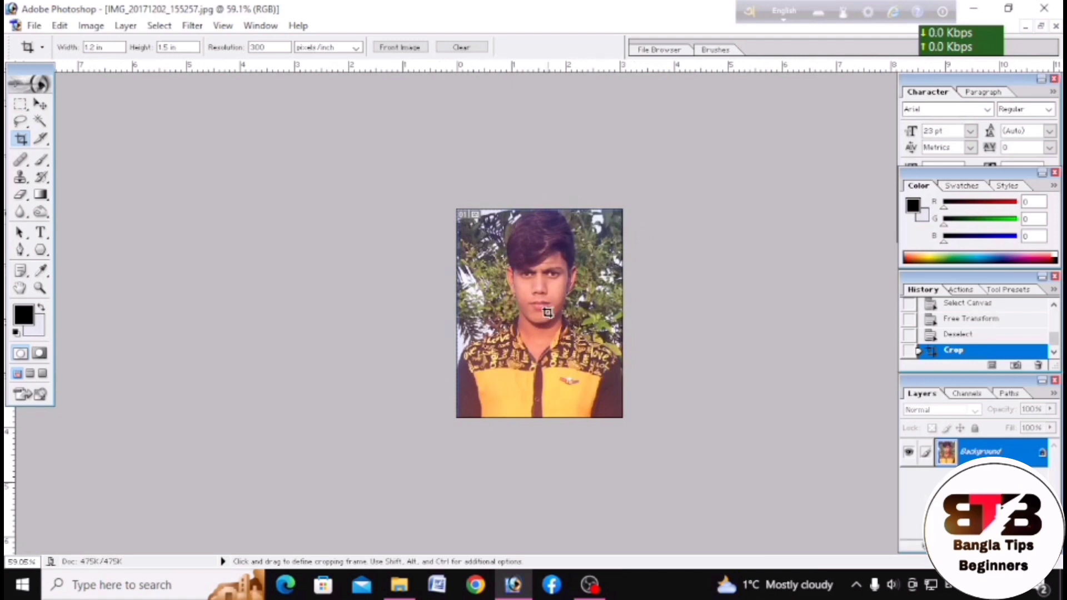
scroll(547, 312, up, 4)
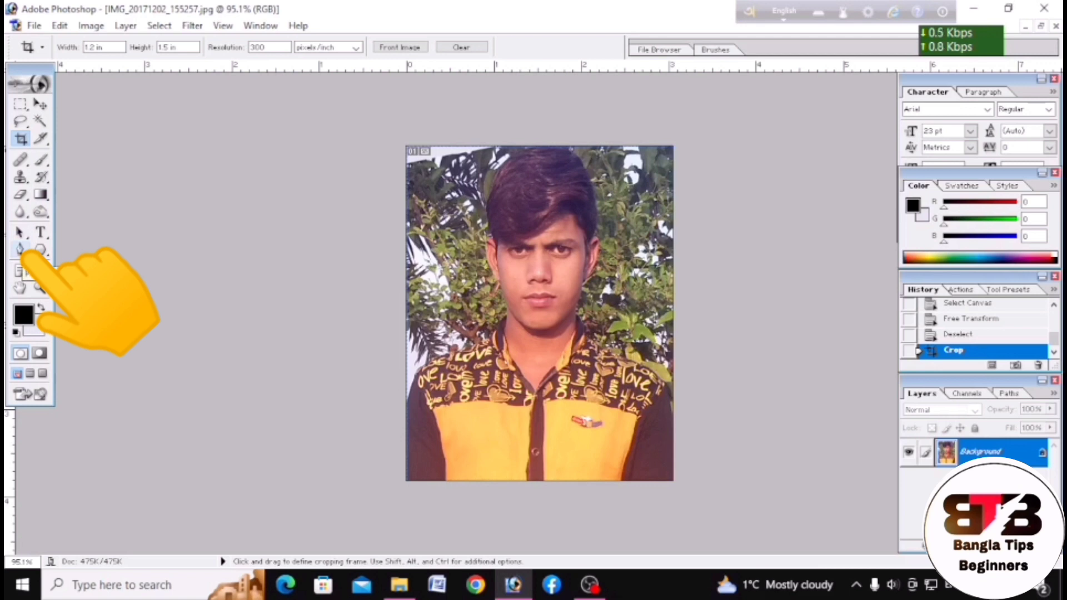
Start a Pen tool path at the photo's left edge and trace the shirt's shoulder line up toward the collar
click(22, 252)
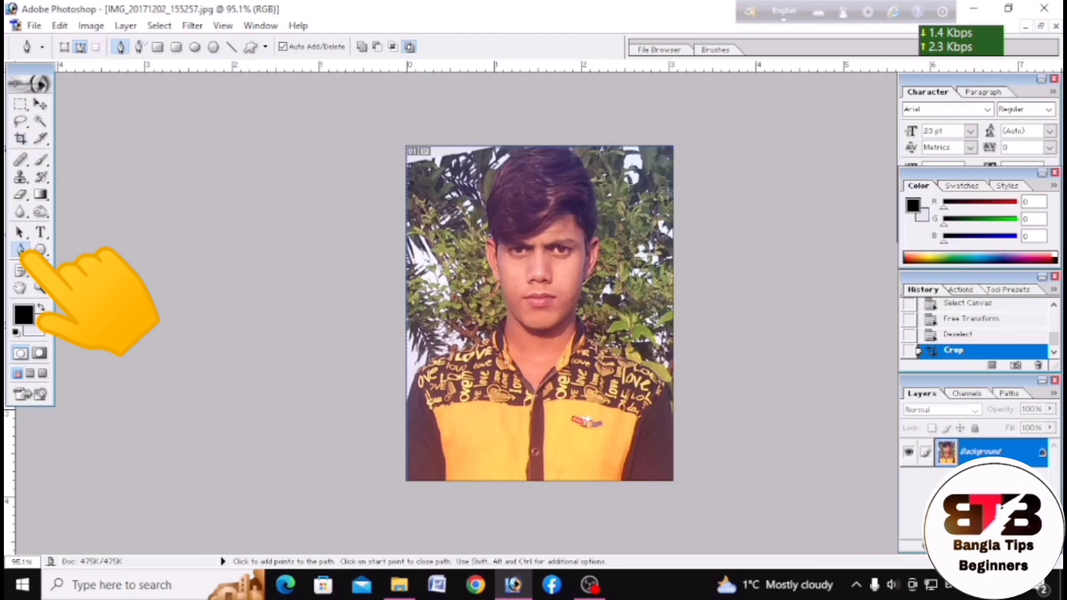
key(ctrl+0)
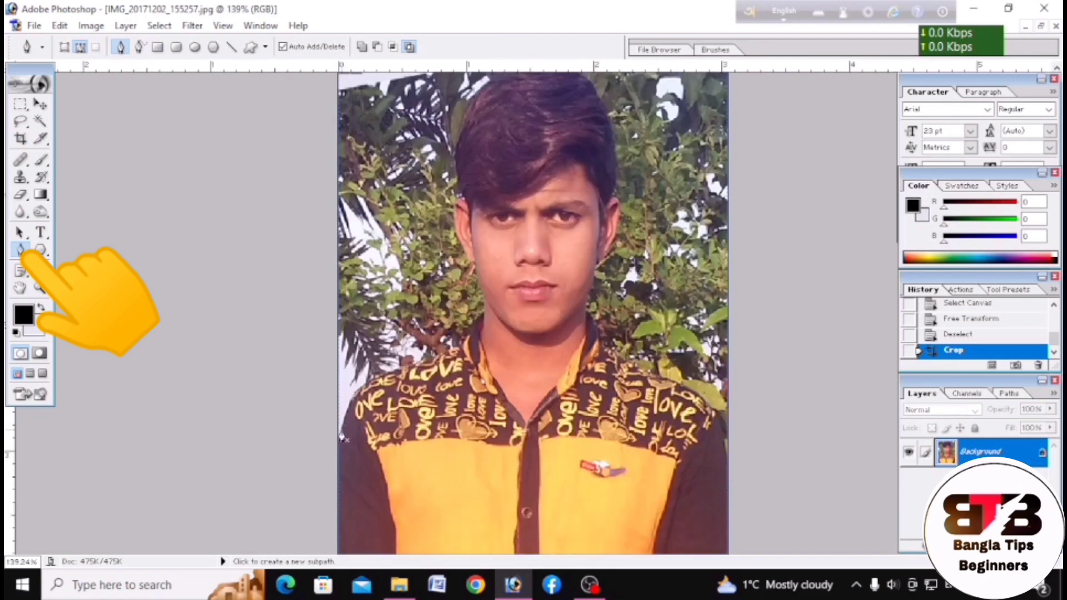
click(342, 438)
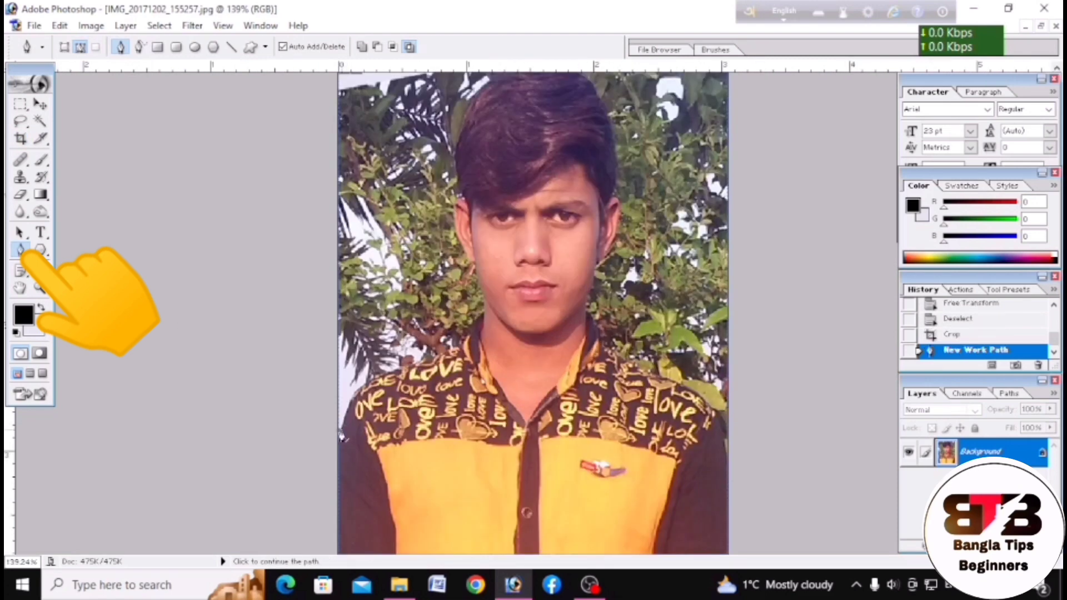
click(353, 407)
click(363, 392)
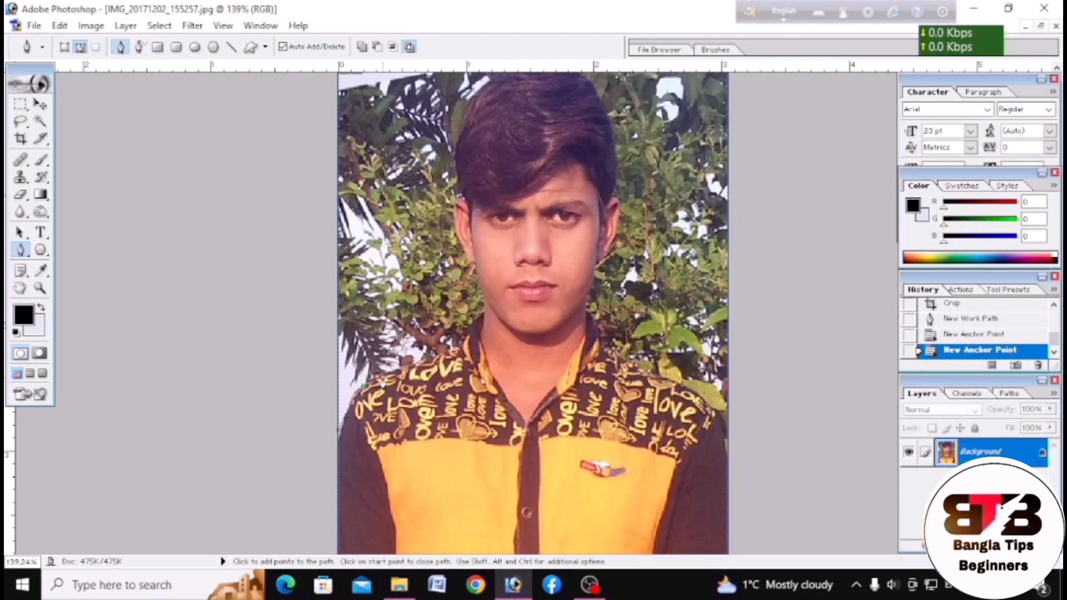
click(382, 380)
click(403, 370)
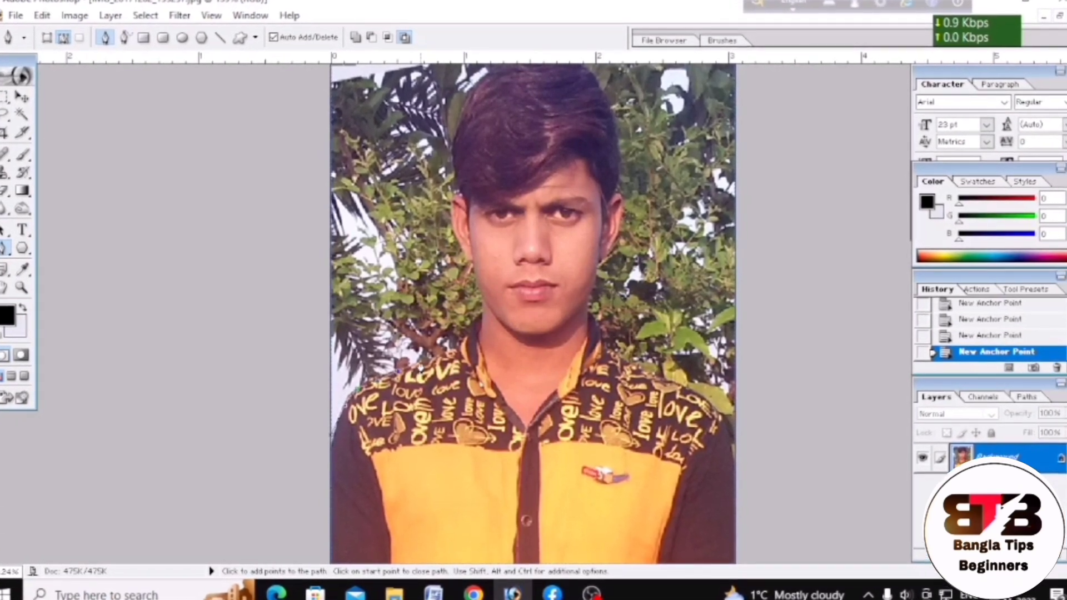
scroll(420, 367, down, 1)
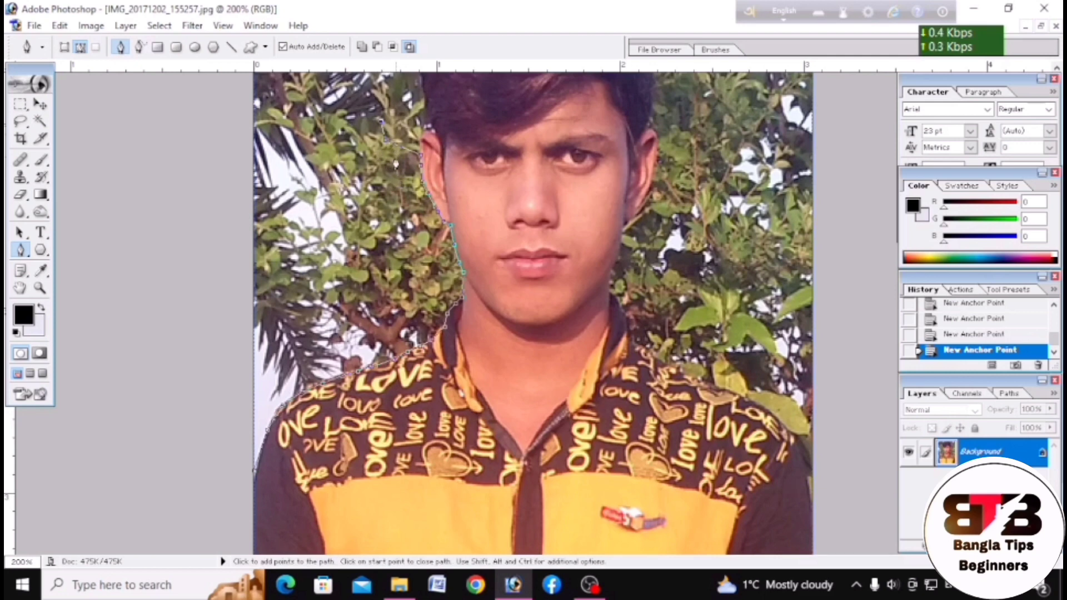
Undo the last two anchor points beside the ear and continue the path past the ear and along the hair to the crown
key(ctrl+z)
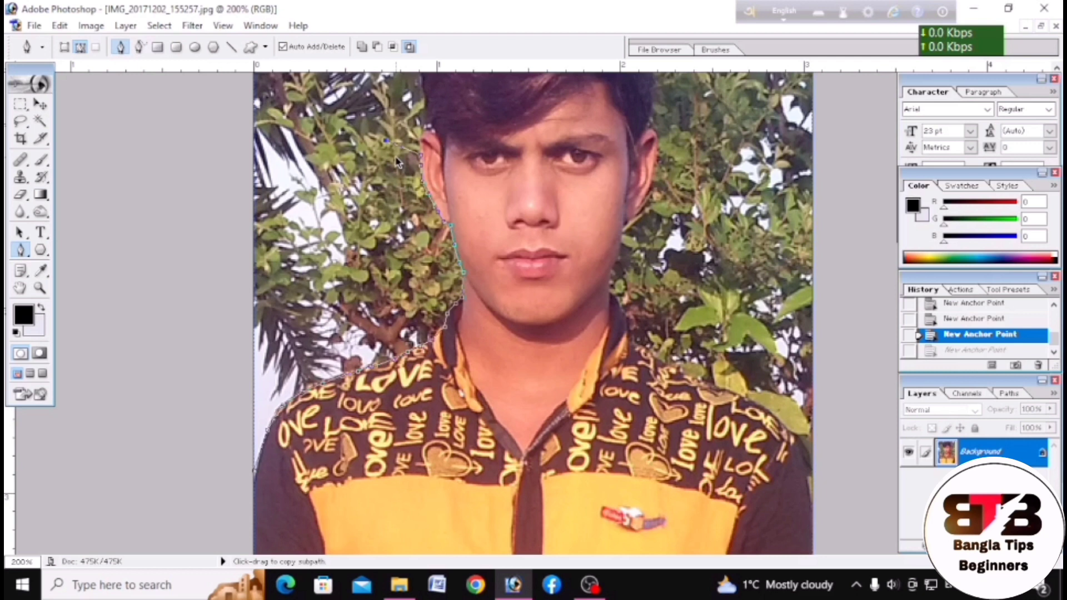
key(ctrl+alt+z)
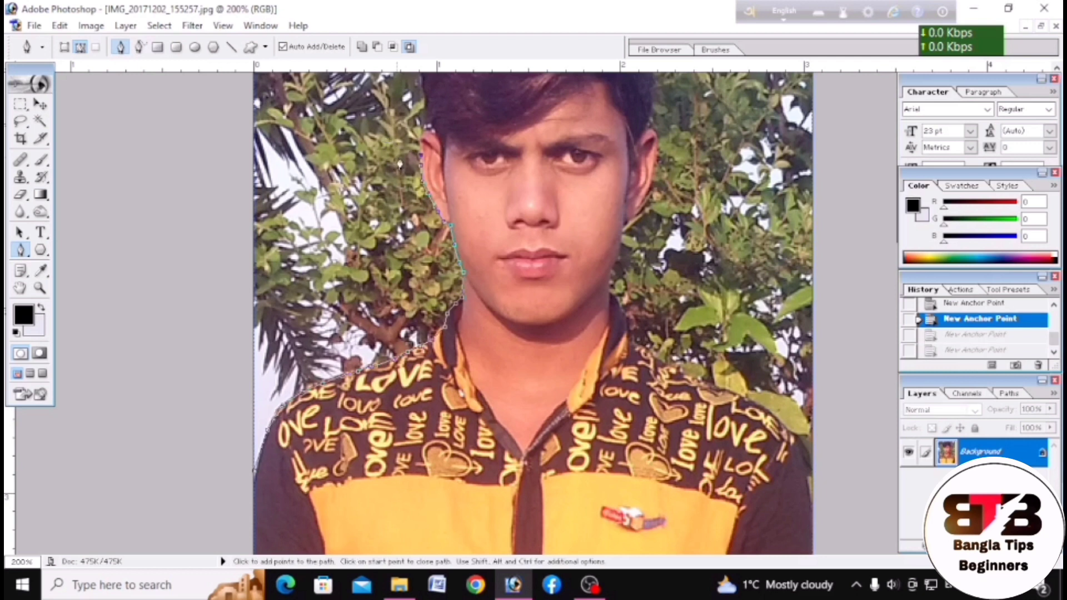
scroll(415, 183, up, 2)
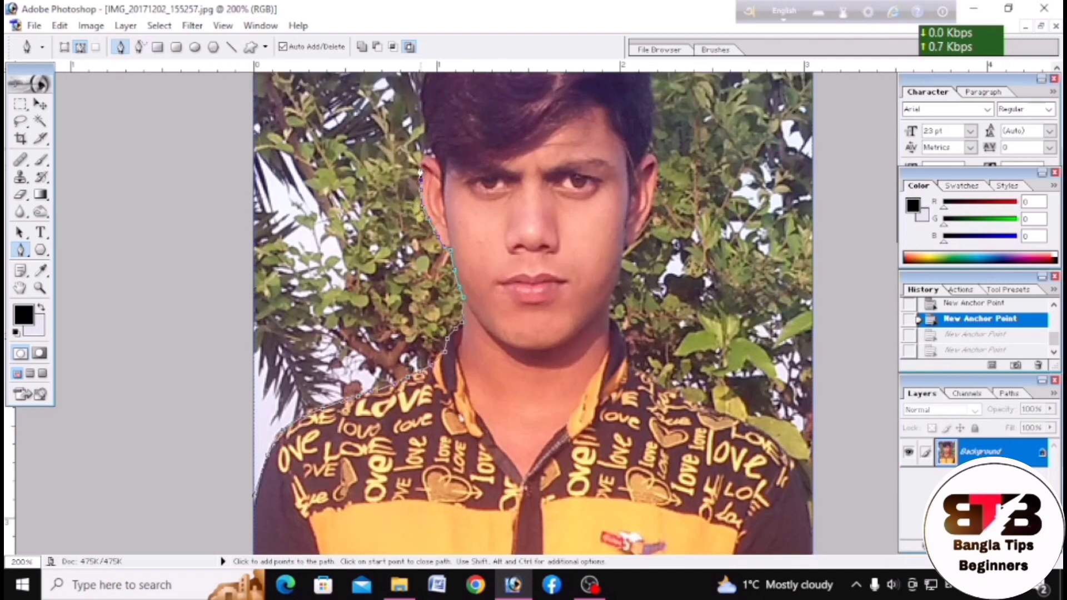
click(420, 167)
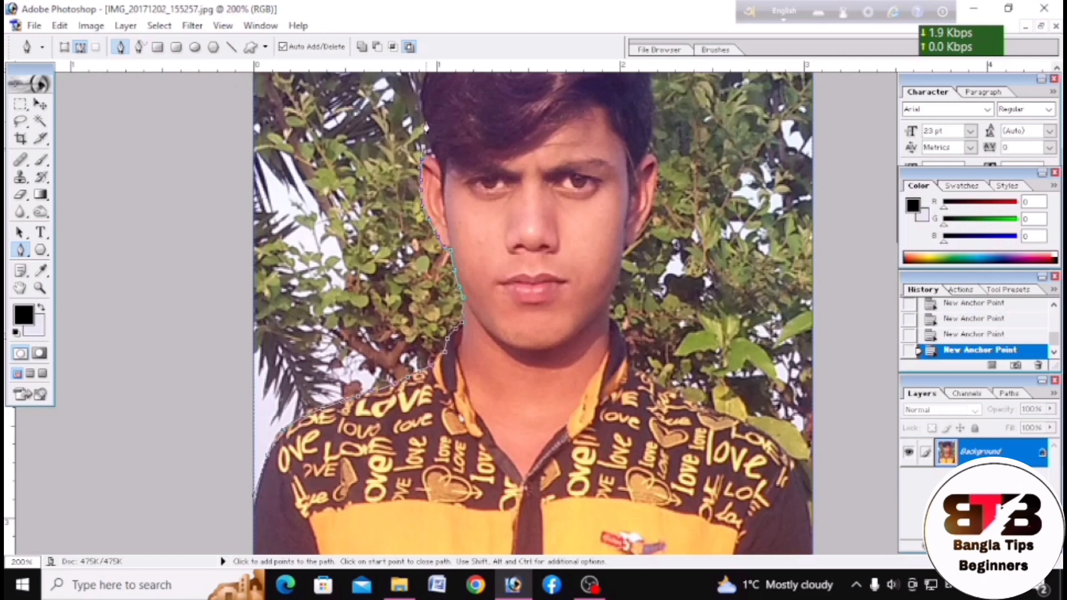
scroll(425, 129, up, 2)
scroll(425, 127, up, 2)
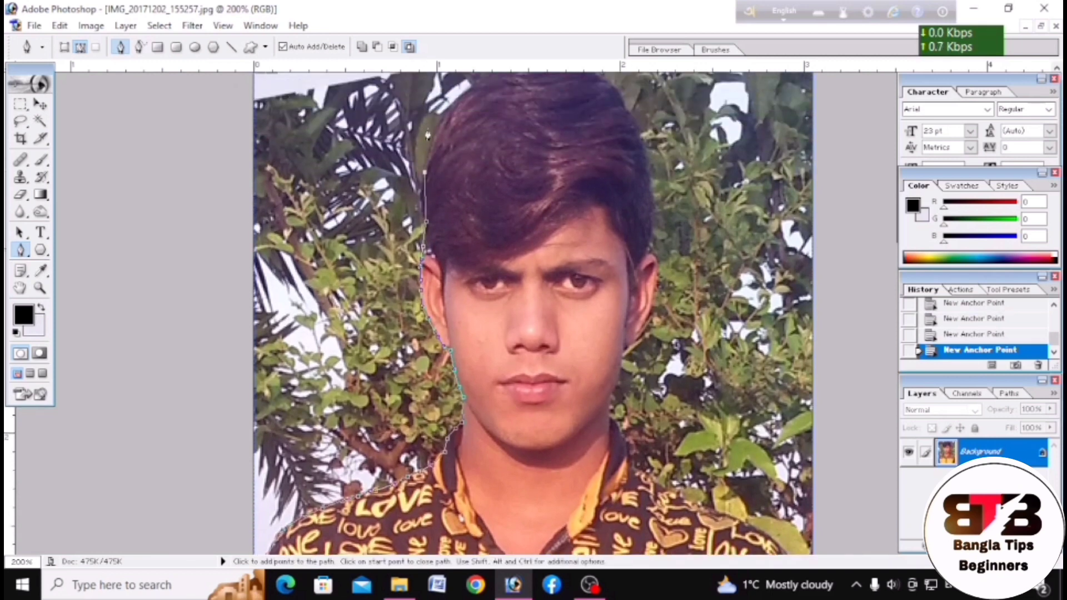
click(436, 139)
click(471, 93)
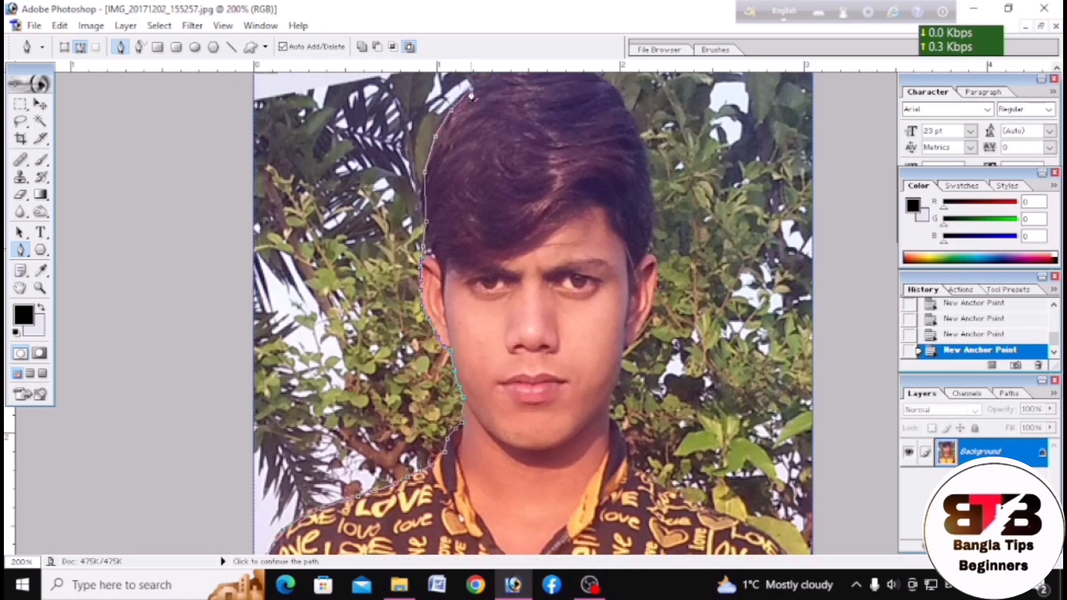
scroll(480, 102, up, 1)
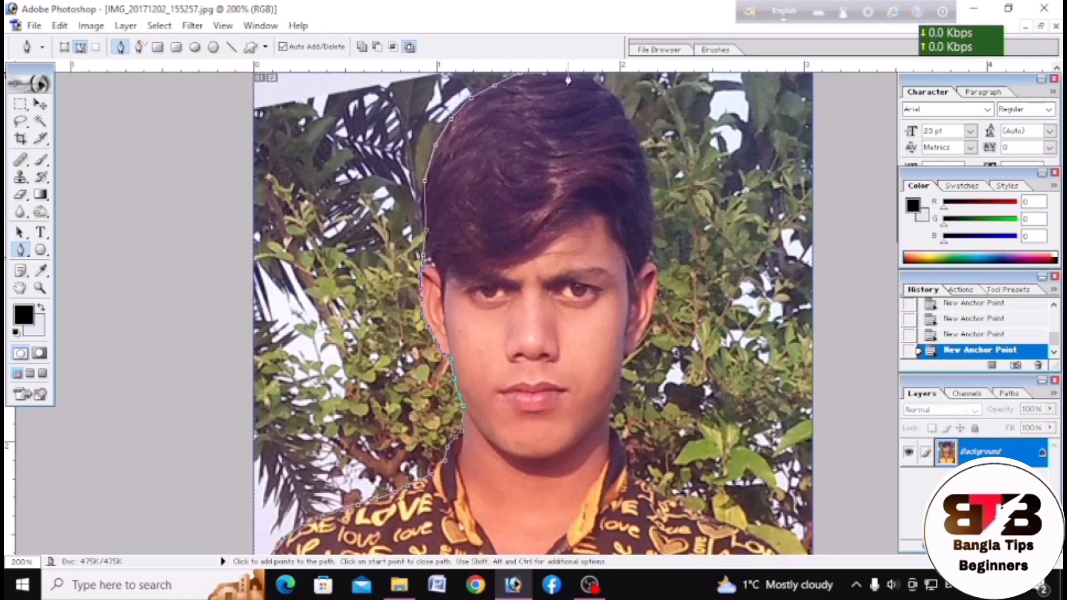
Carry the path from the photo's right edge around the outside of the canvas and close it at its starting anchor point
key(ctrl+minus)
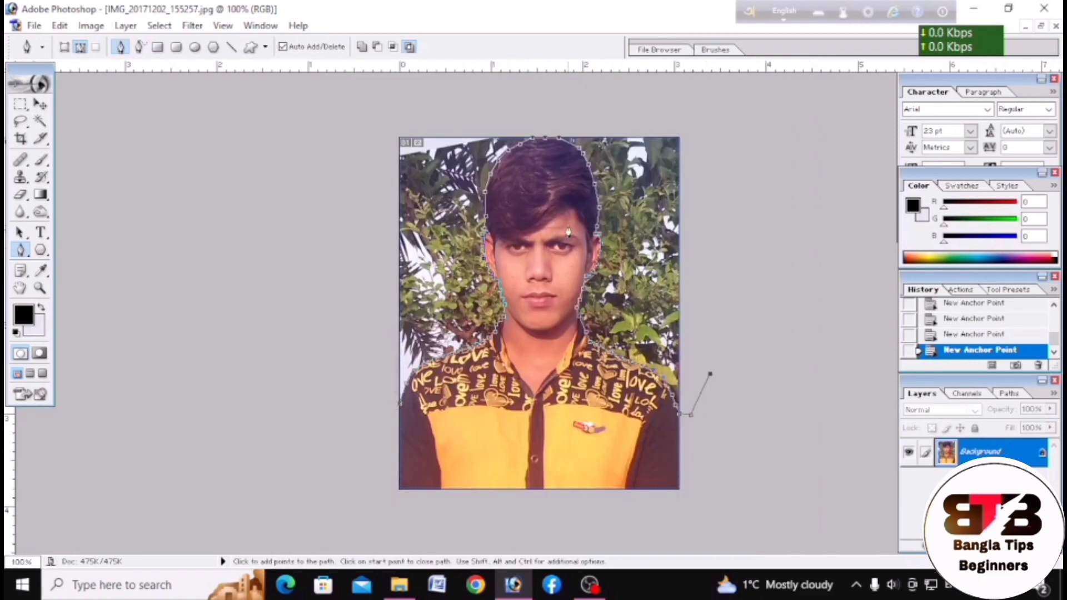
click(721, 336)
click(736, 271)
click(745, 171)
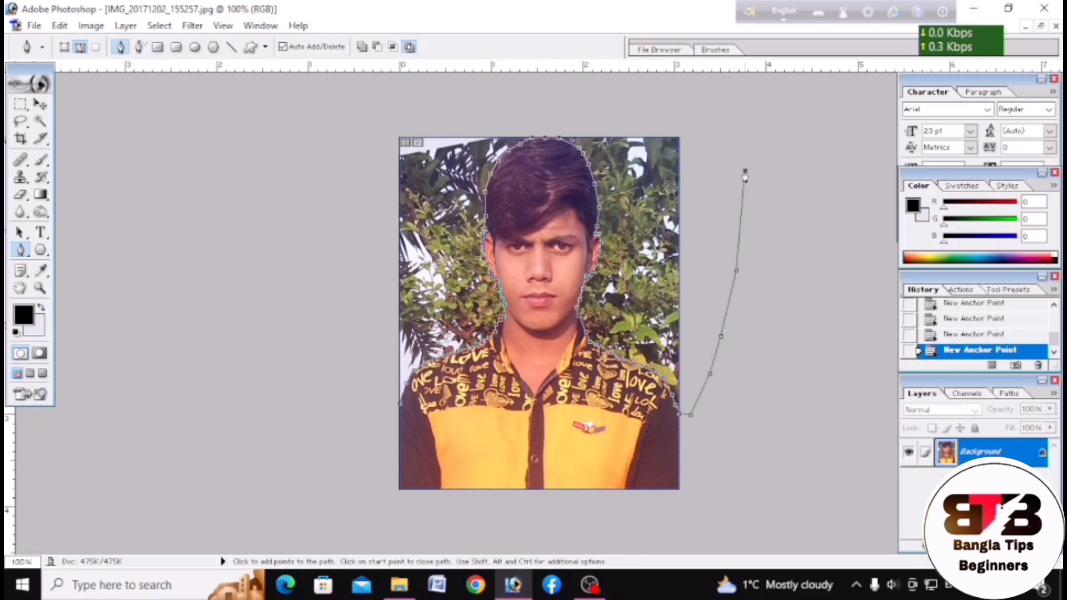
click(713, 104)
click(593, 100)
click(470, 98)
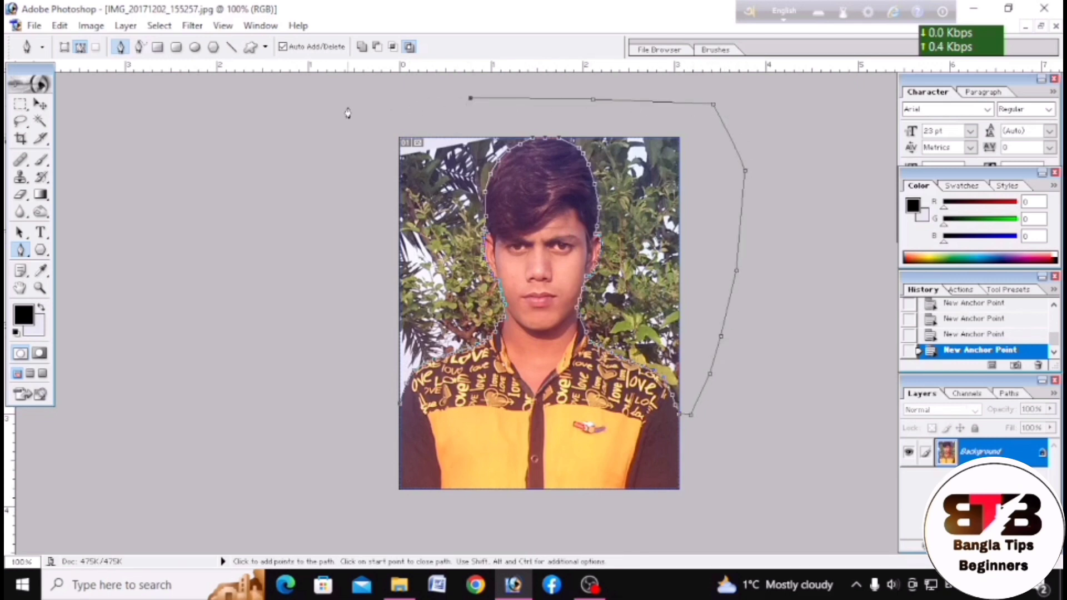
click(347, 106)
click(265, 265)
click(279, 417)
click(300, 414)
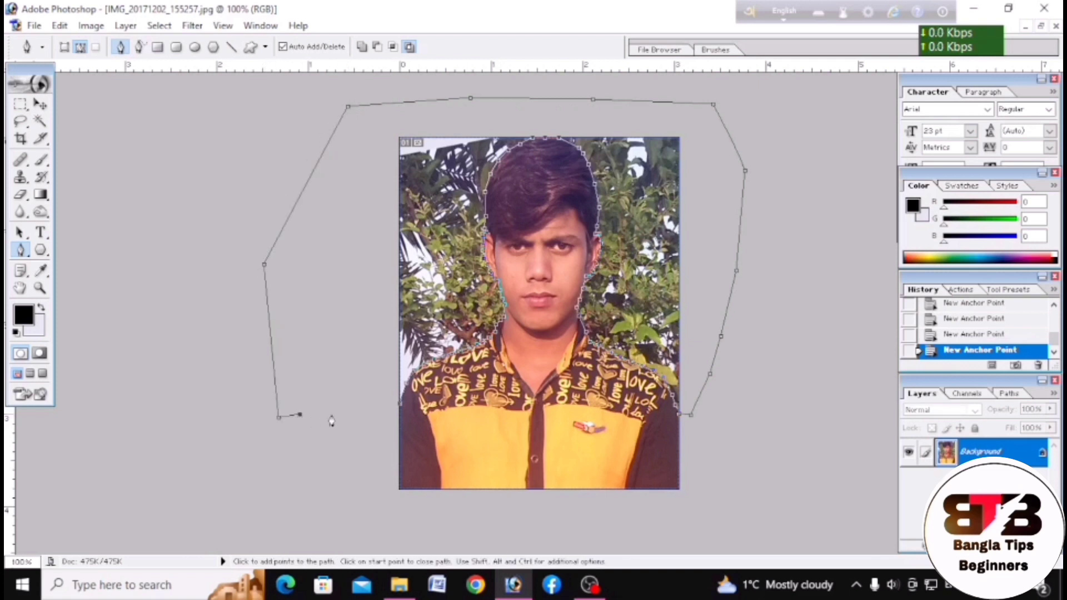
click(359, 412)
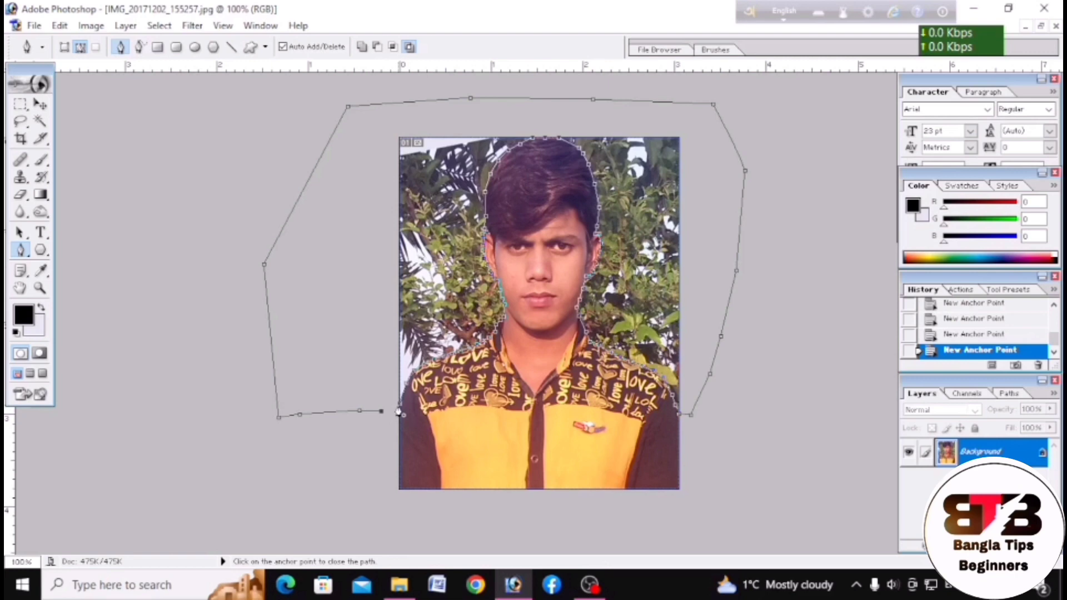
click(399, 412)
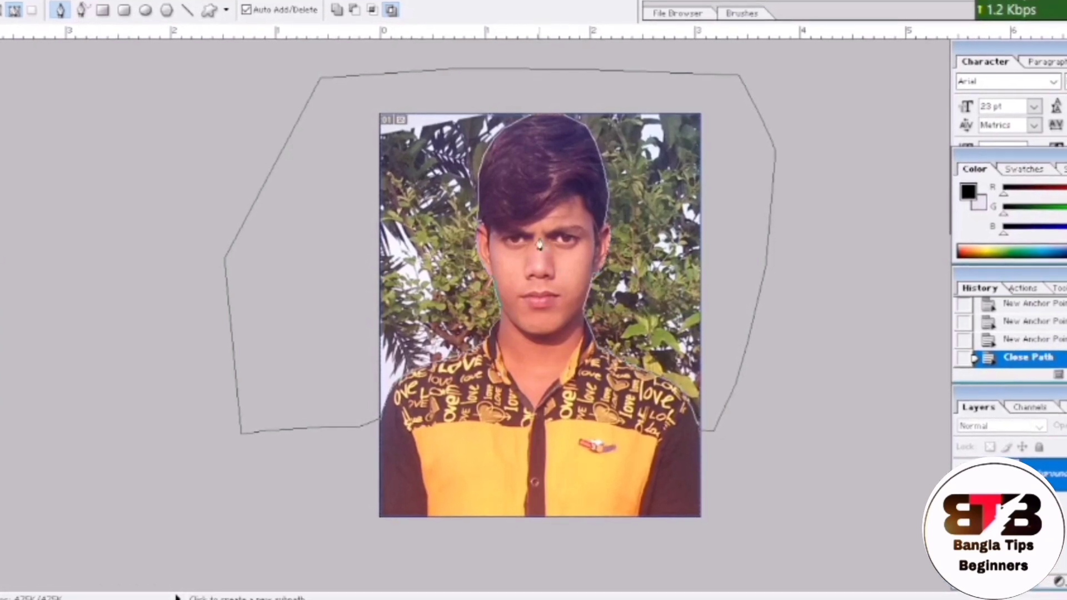
Convert the closed path into a new anti-aliased selection with a 1-pixel feather radius
right_click(543, 243)
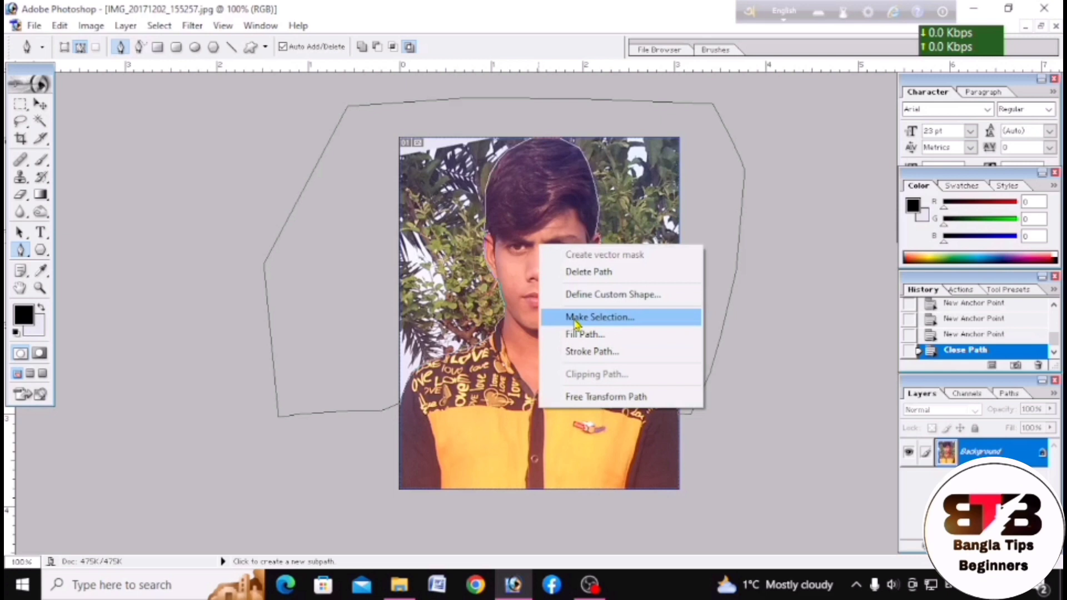
click(592, 323)
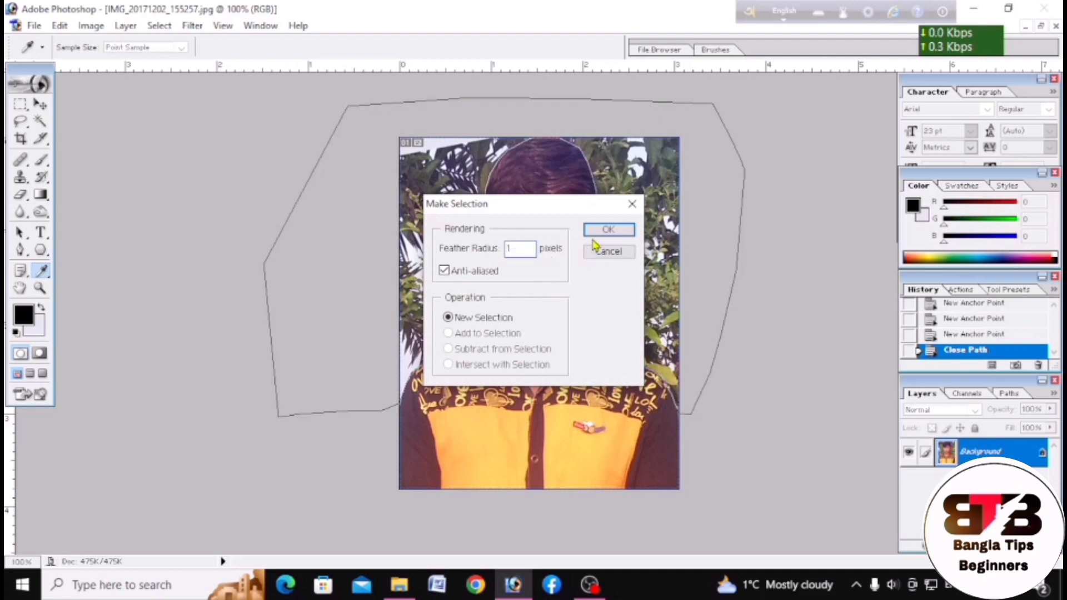
click(607, 233)
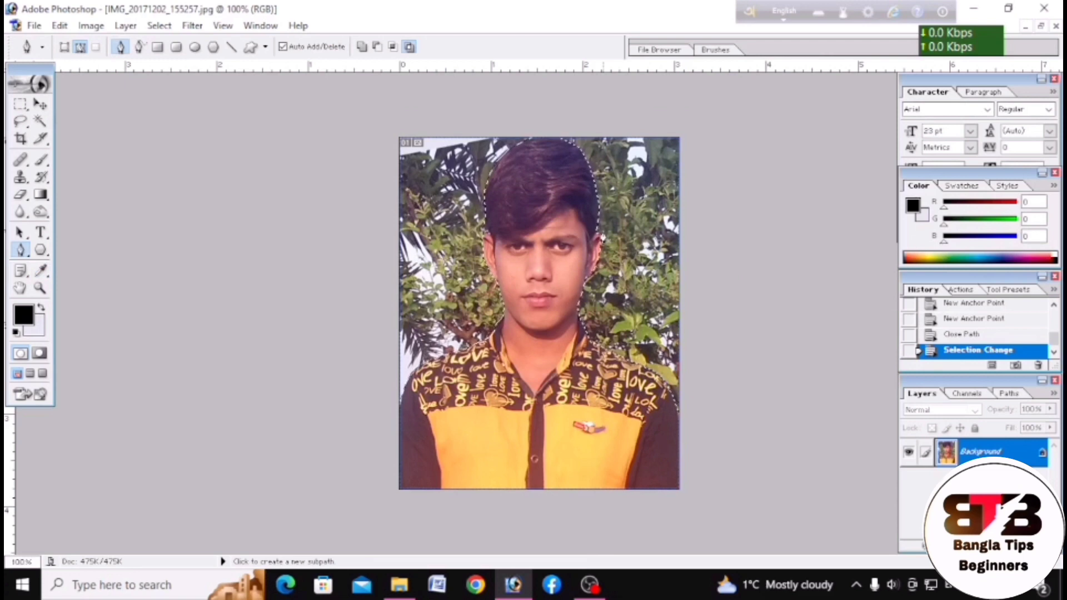
Set the background color to a bright blue, hex 1B56EB
click(38, 330)
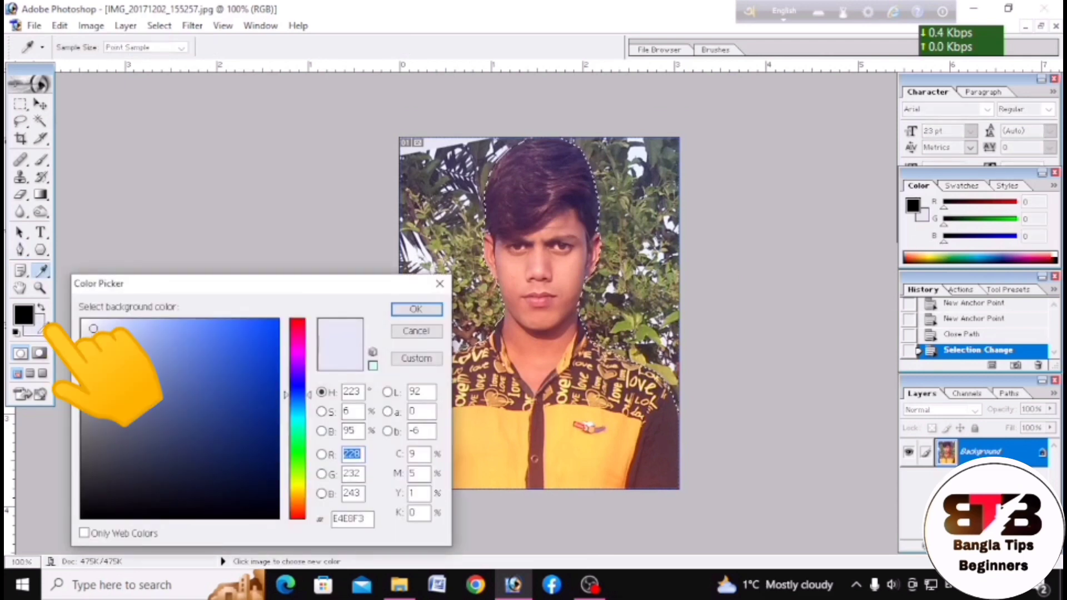
click(256, 333)
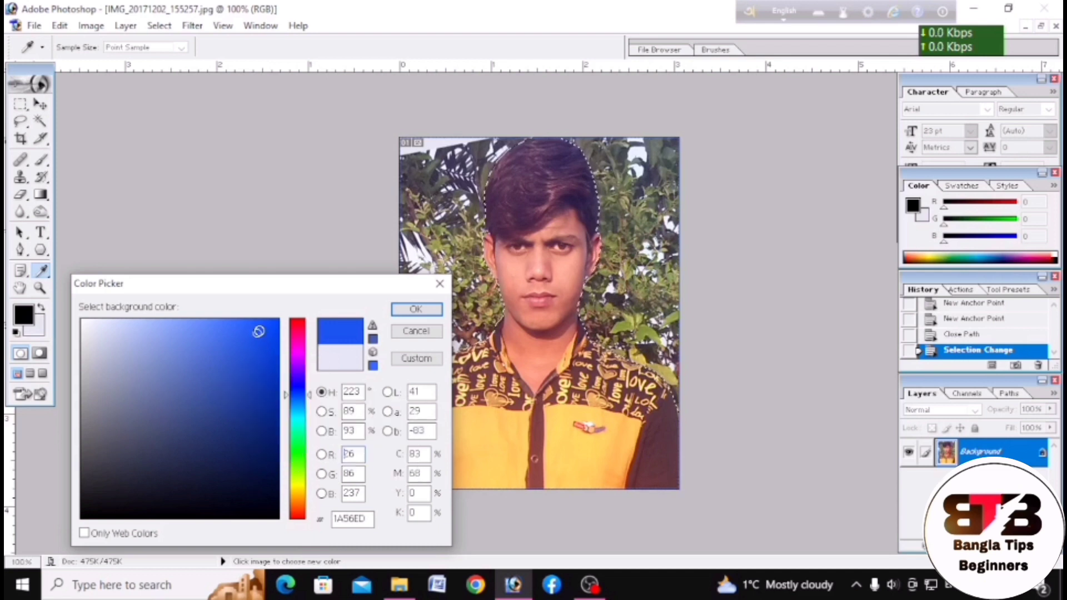
click(259, 330)
click(256, 335)
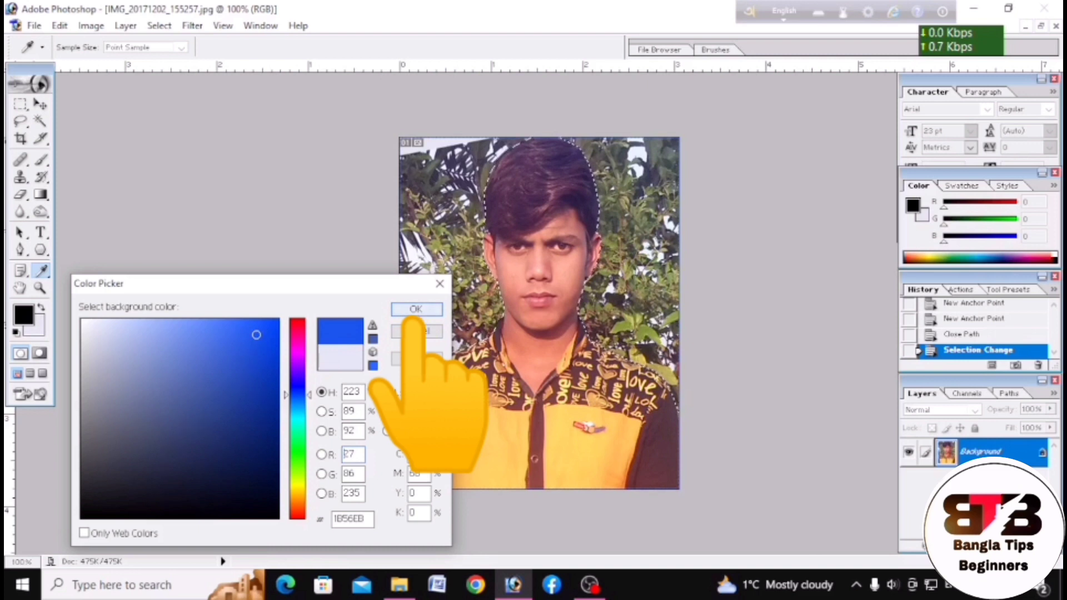
click(416, 310)
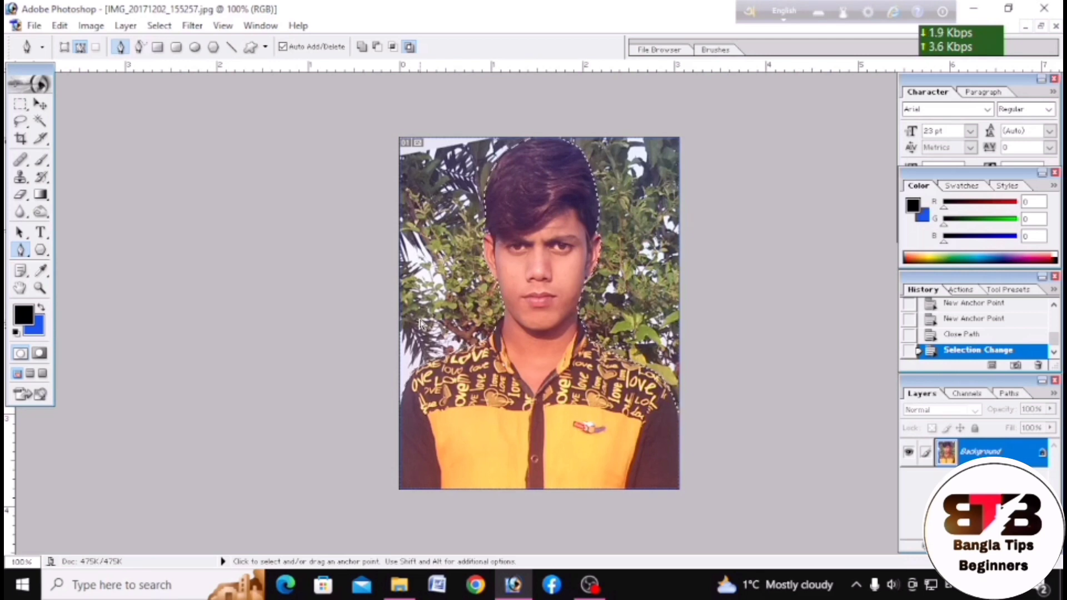
Fill the selected area behind the man with the blue background color and remove the selection
key(ctrl+BackSpace)
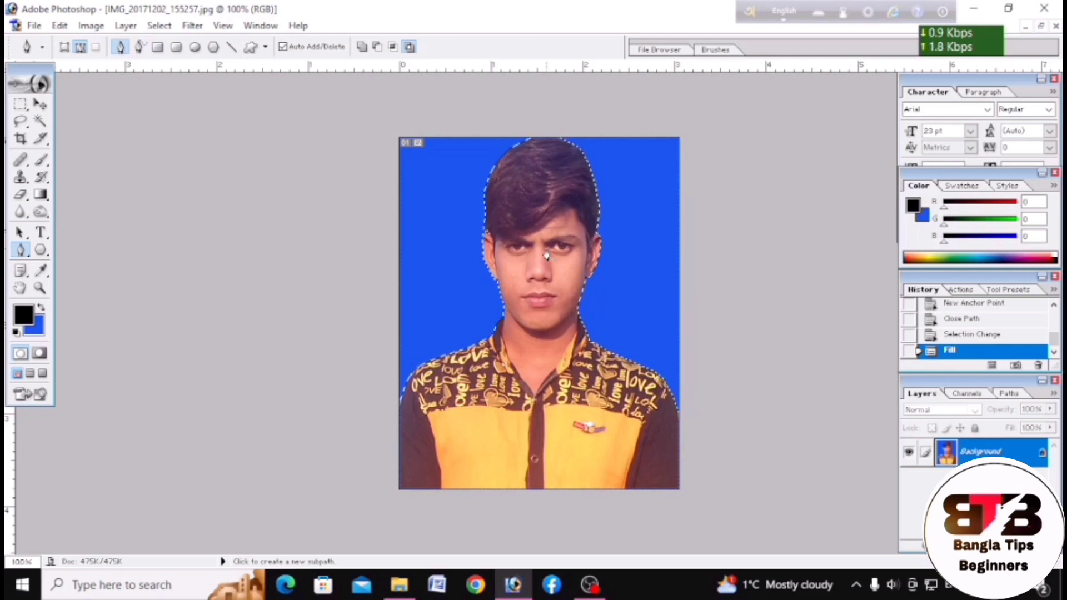
key(ctrl+d)
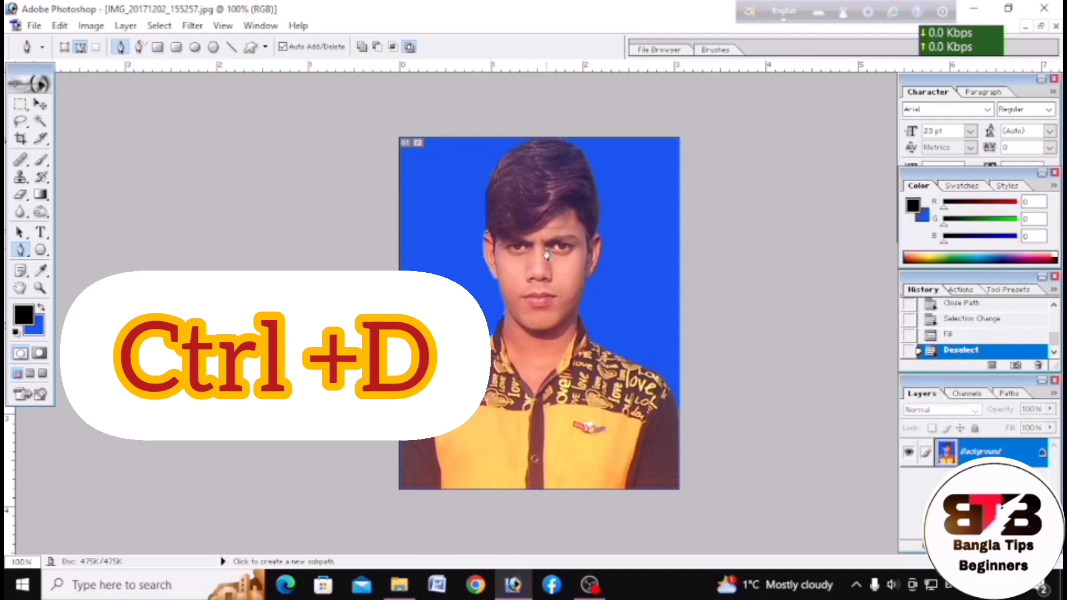
scroll(529, 257, down, 2)
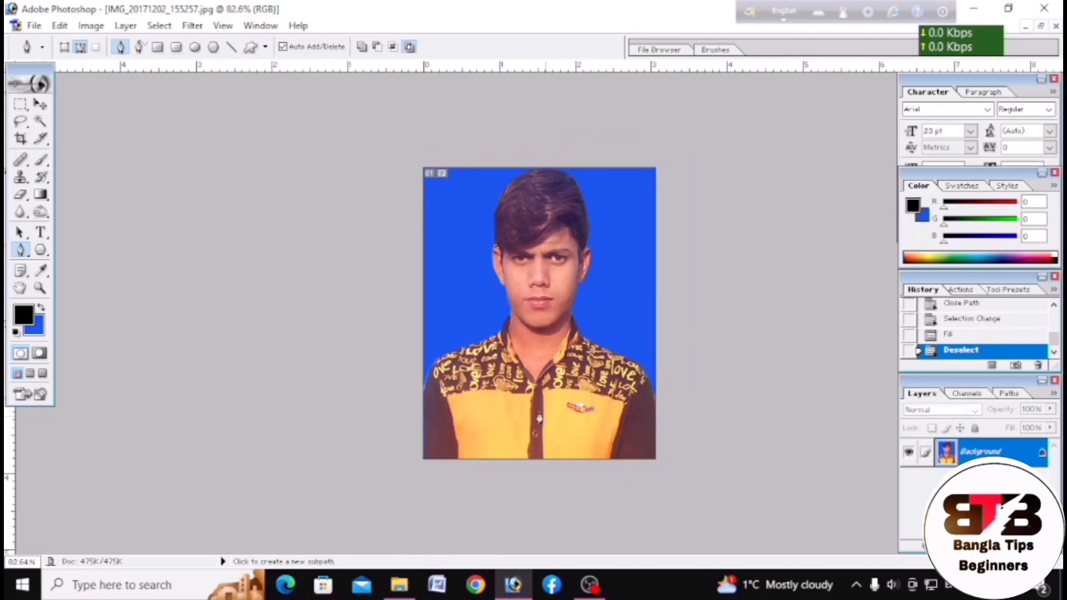
scroll(595, 318, up, 2)
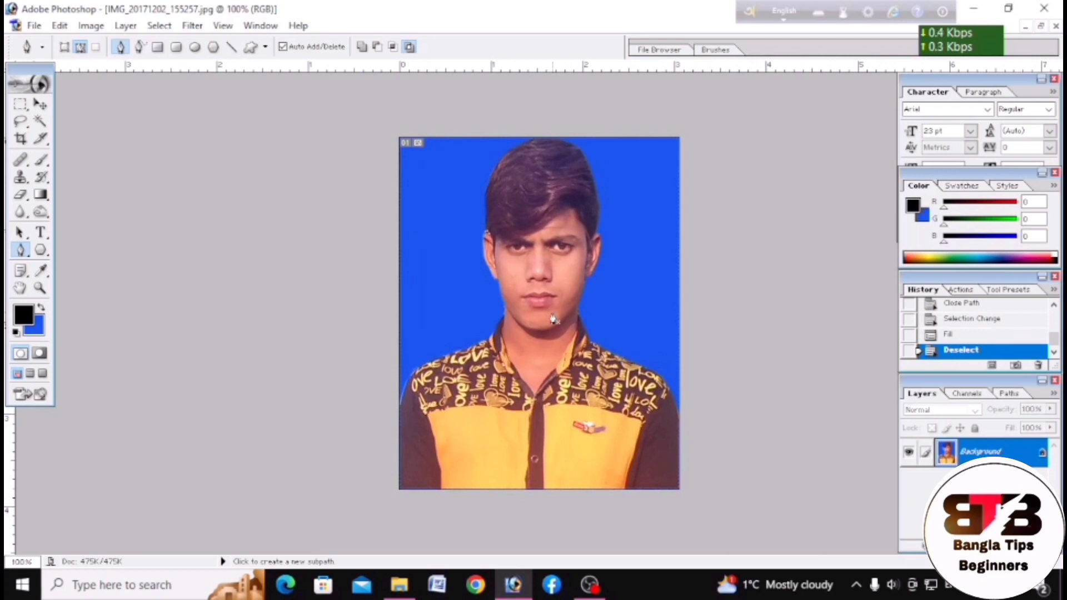
scroll(555, 319, up, 2)
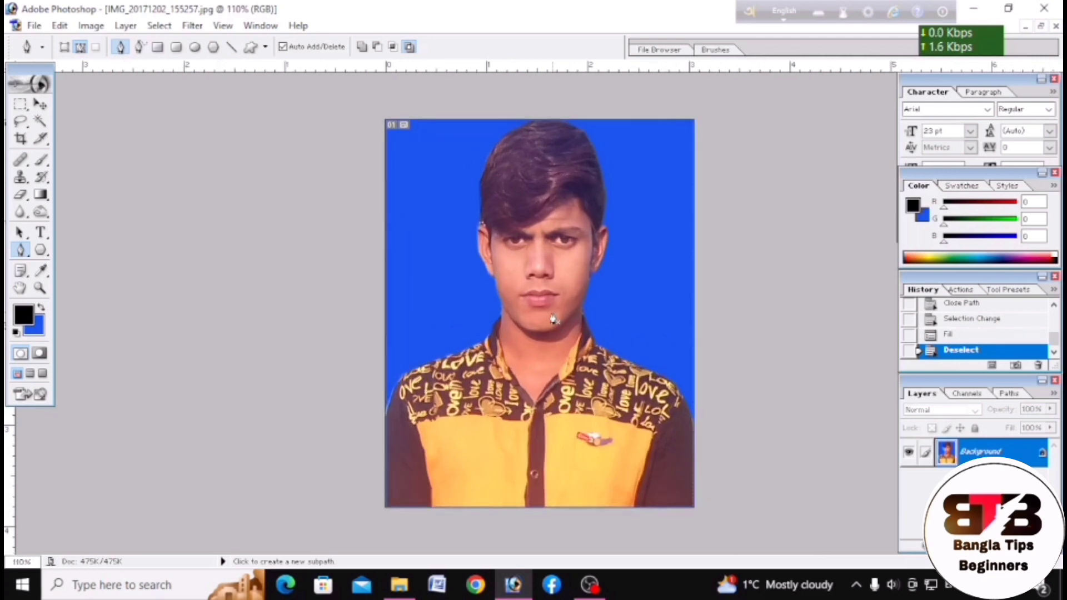
scroll(564, 277, down, 1)
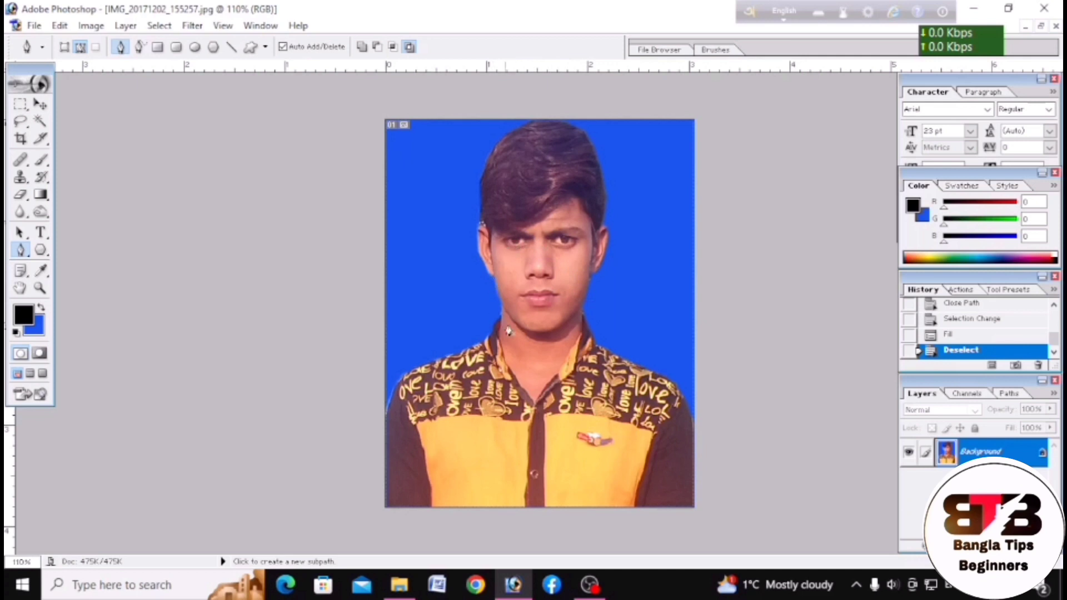
Soften the skin of the face with the Blur tool, using a 150 px brush at 50% strength
click(20, 213)
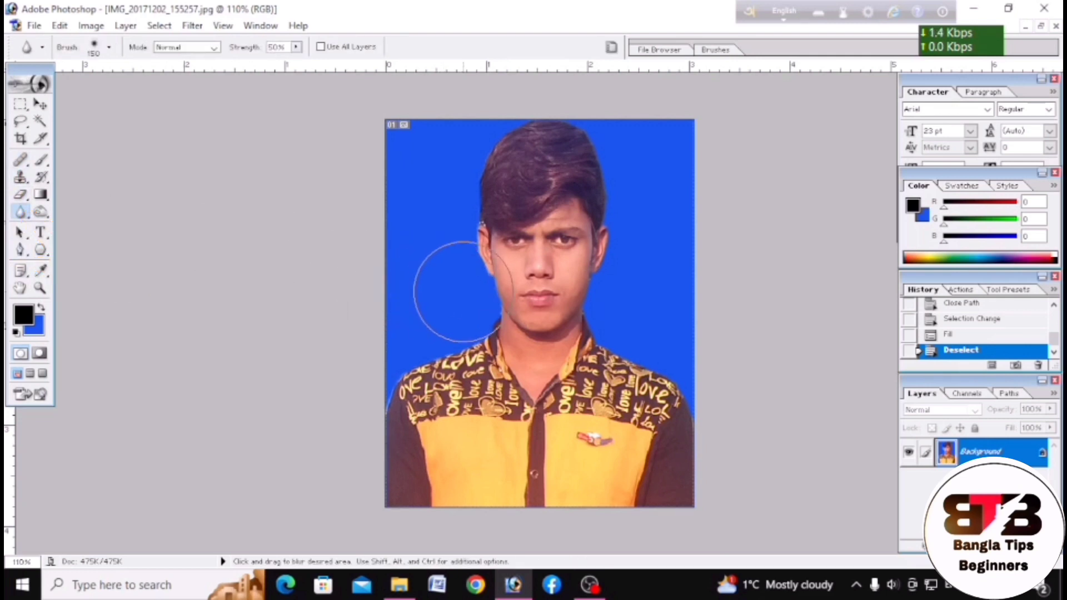
click(511, 267)
click(550, 300)
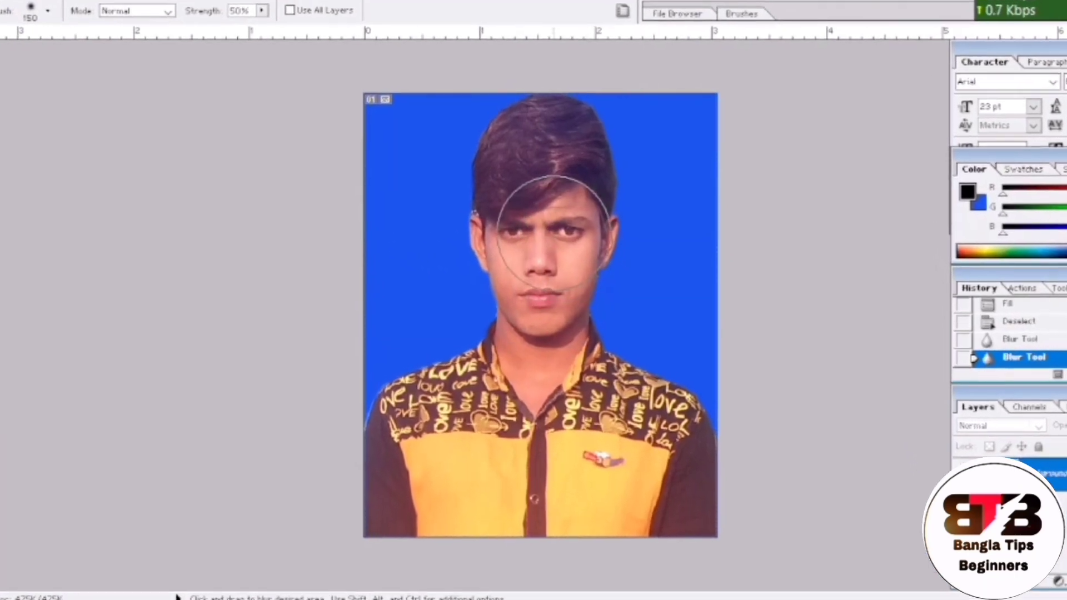
click(553, 233)
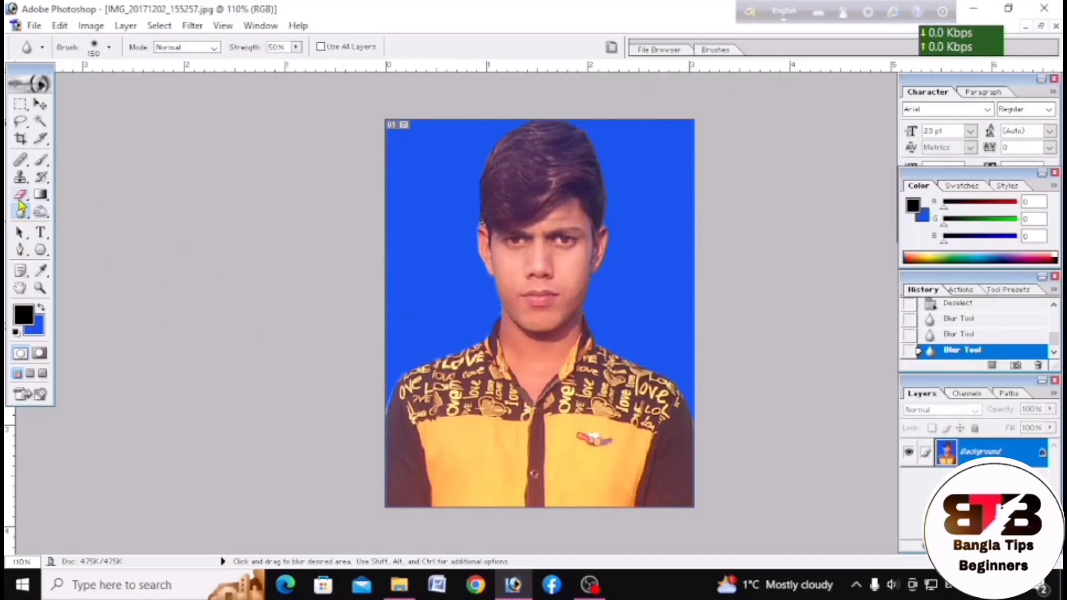
Sample the skin tone from the cheek and paint both cheeks with an enlarged soft brush at 50% opacity and 65% flow
click(42, 271)
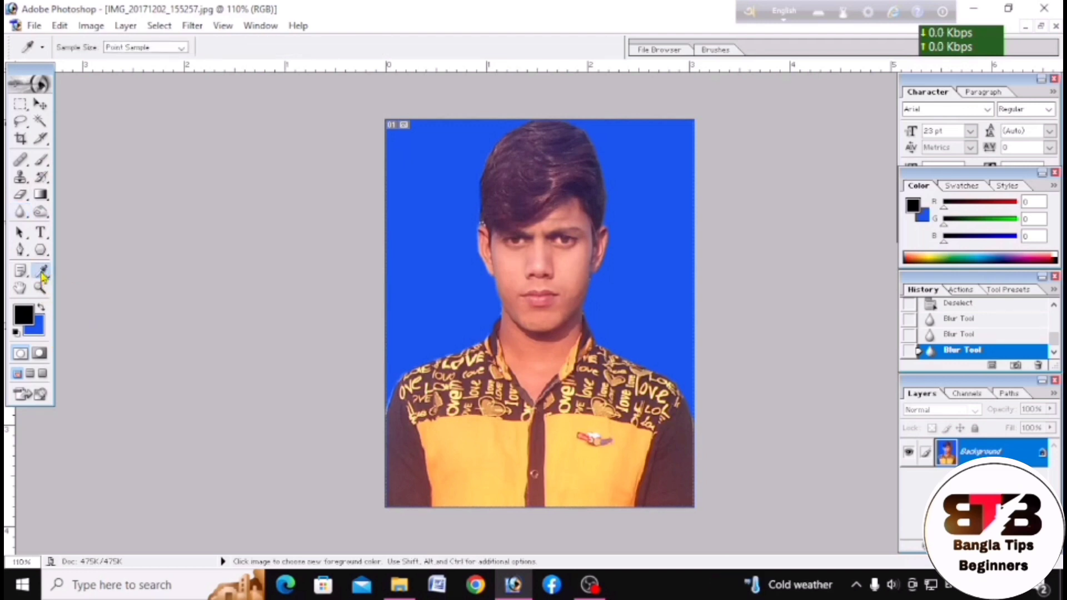
click(574, 263)
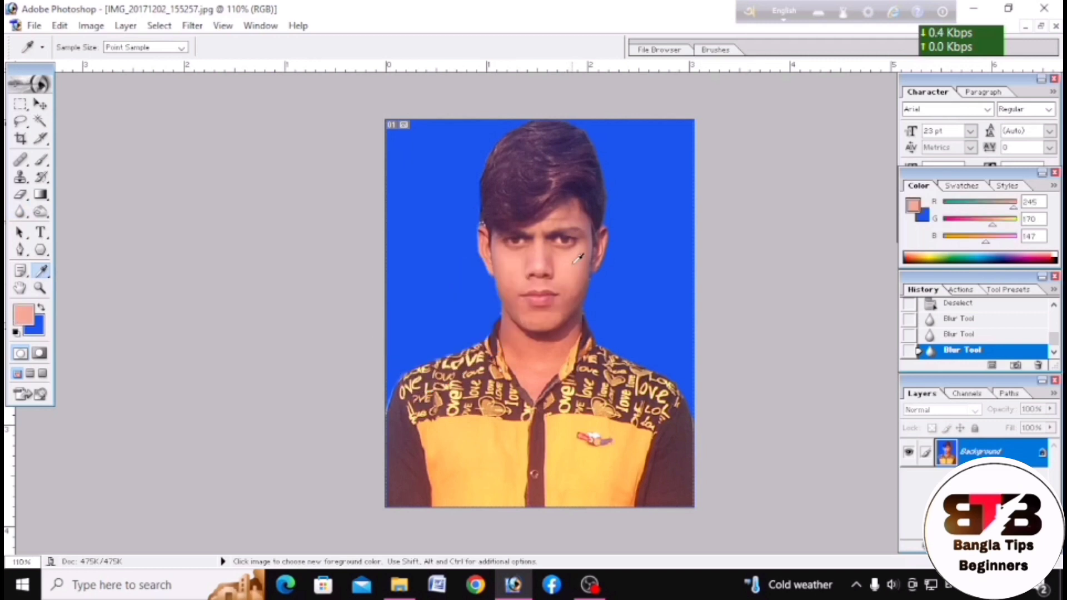
click(42, 161)
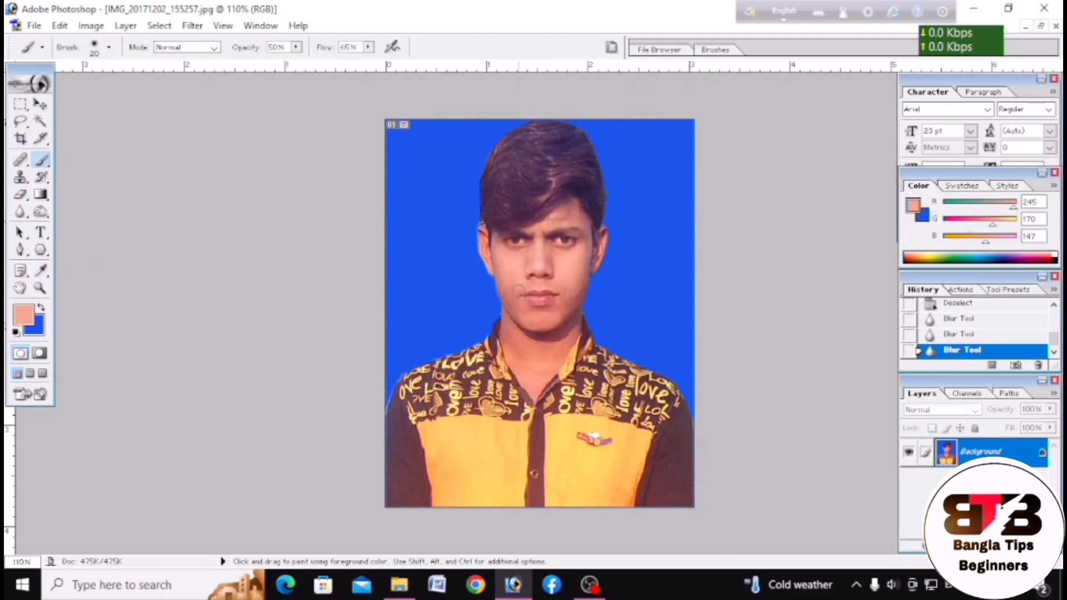
key(bracketright)
key(bracketright)
click(514, 264)
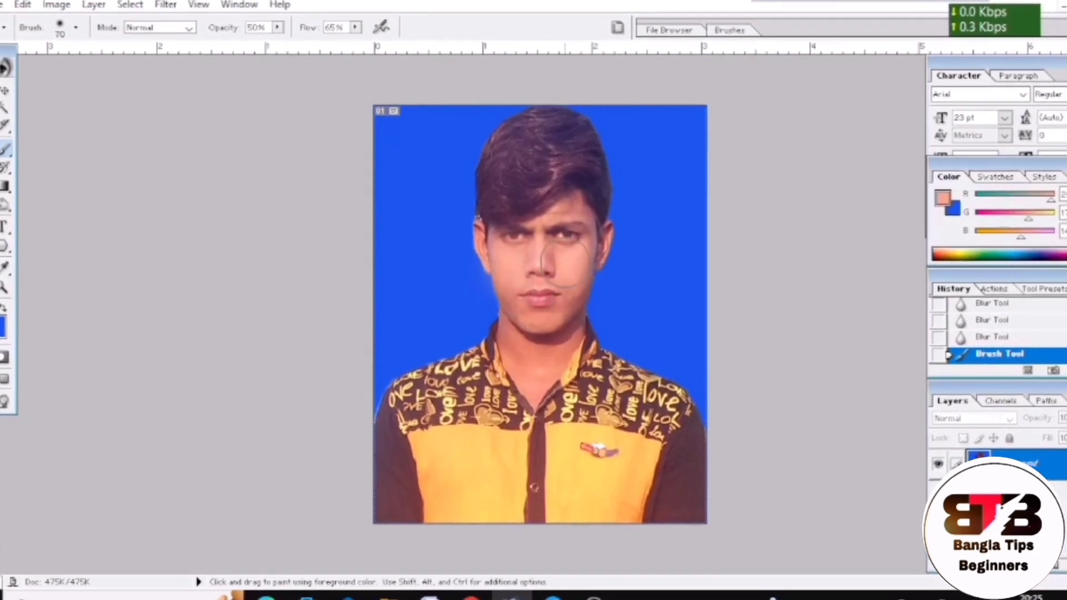
click(568, 301)
click(569, 302)
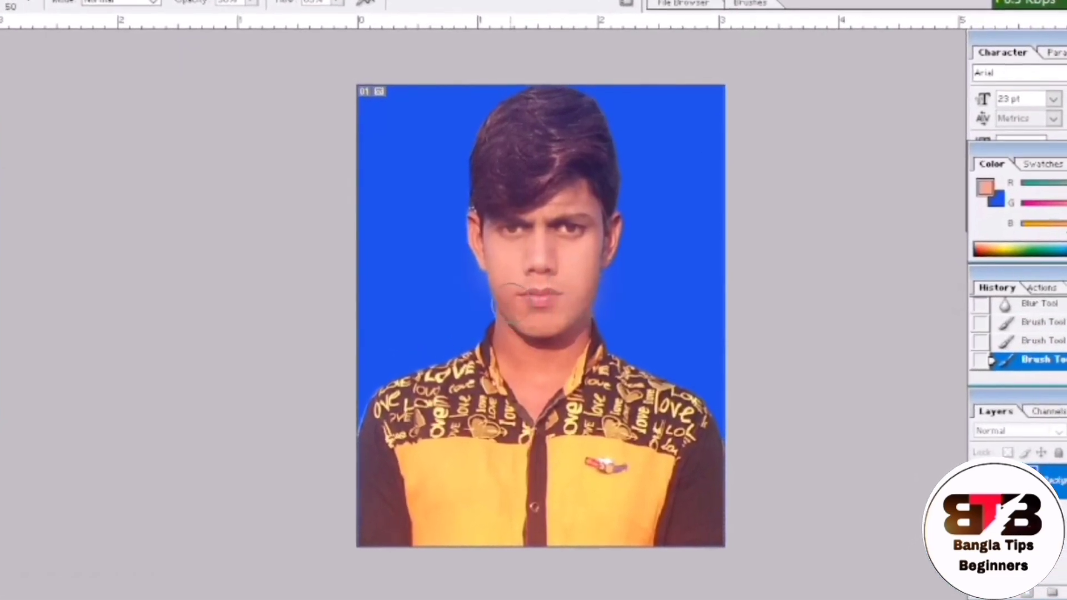
click(509, 286)
Even out the nose and the rest of the face with skin-tone brush strokes, varying the brush between 20 and 60 px
key(bracketleft)
key(bracketleft)
key(bracketleft)
key(bracketleft)
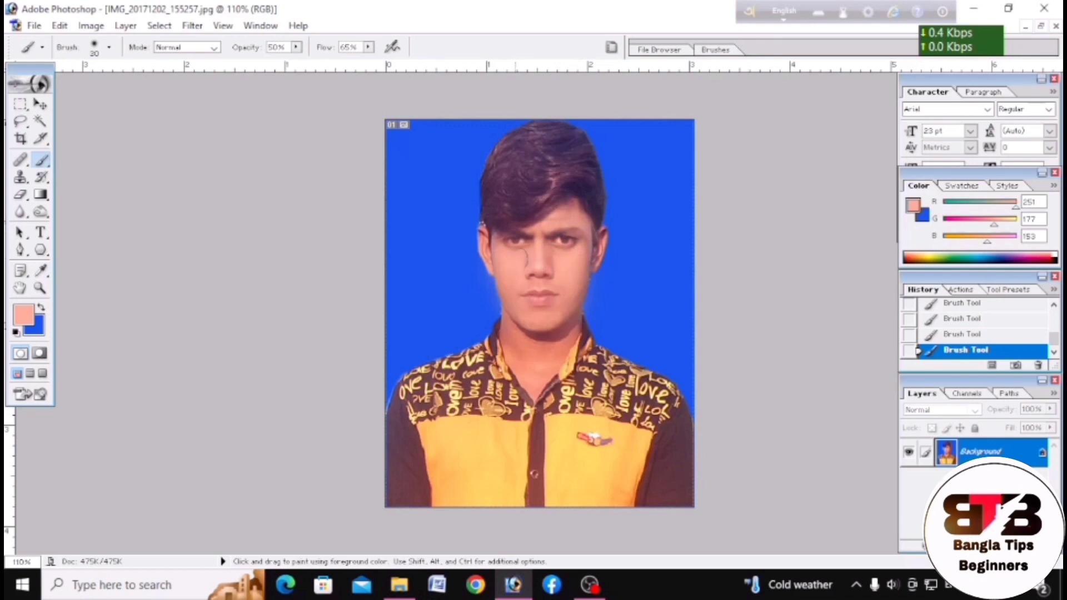
key(bracketleft)
key(bracketright)
key(bracketright)
key(bracketright)
key(bracketright)
key(bracketright)
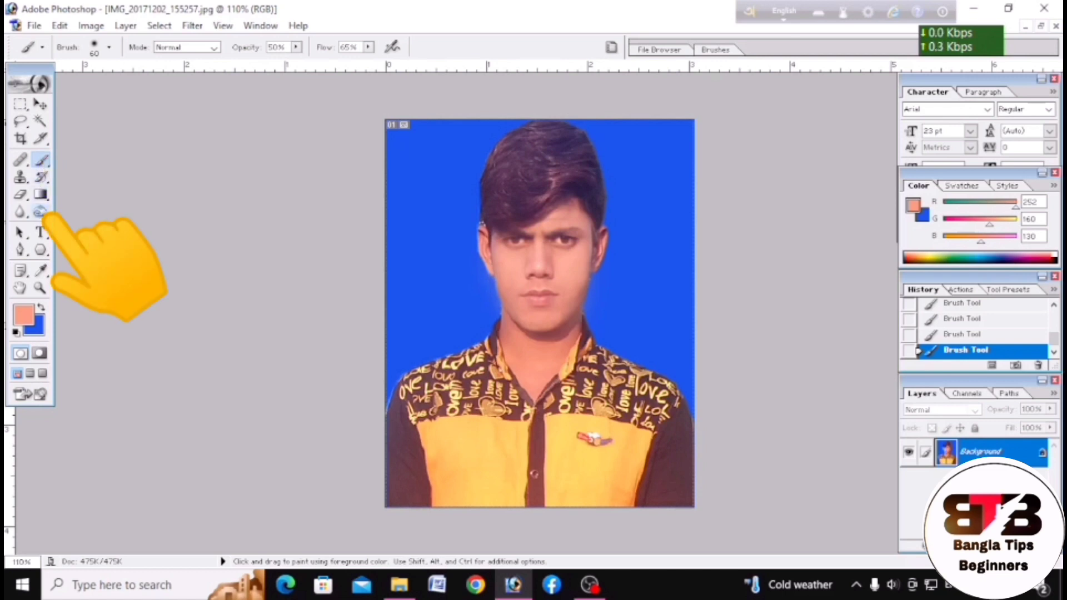
Darken the top and front of the hair with the Burn tool, using a 100 px brush on midtones at 50% exposure
click(42, 215)
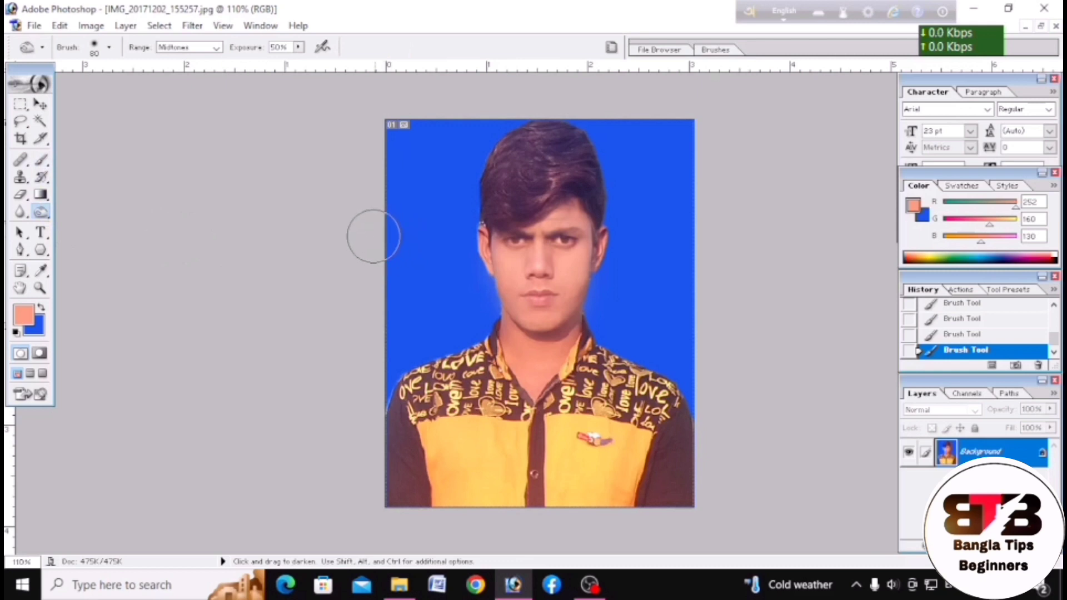
key(bracketright)
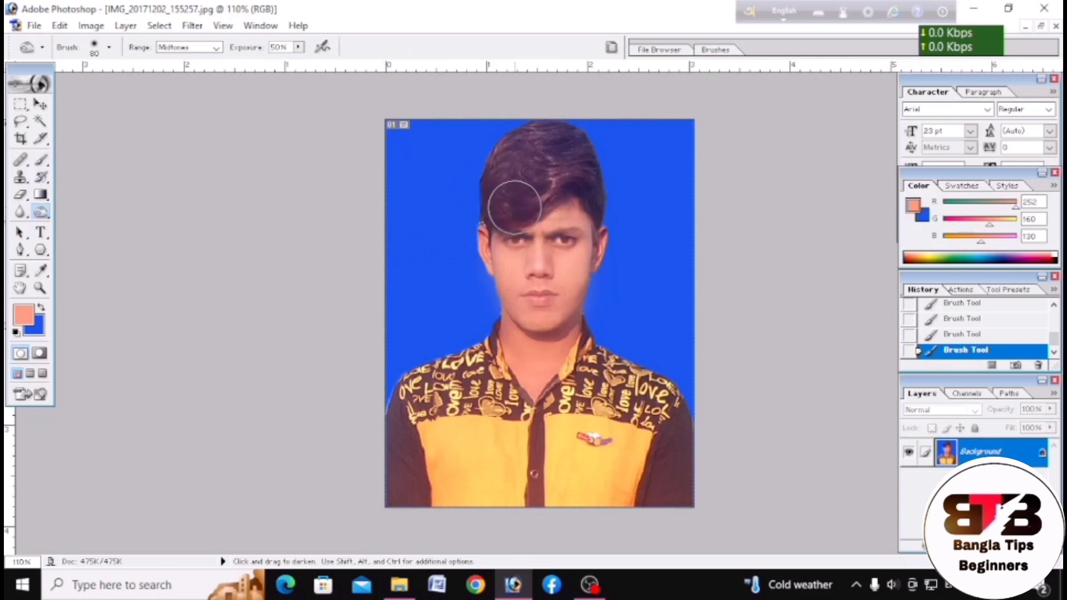
key(bracketright)
mouse_move(511, 174)
mouse_down()
mouse_move(566, 179)
mouse_move(558, 172)
mouse_move(534, 206)
mouse_move(517, 207)
mouse_move(514, 196)
mouse_move(548, 183)
mouse_move(529, 161)
mouse_move(518, 168)
mouse_move(508, 183)
mouse_move(562, 155)
mouse_up()
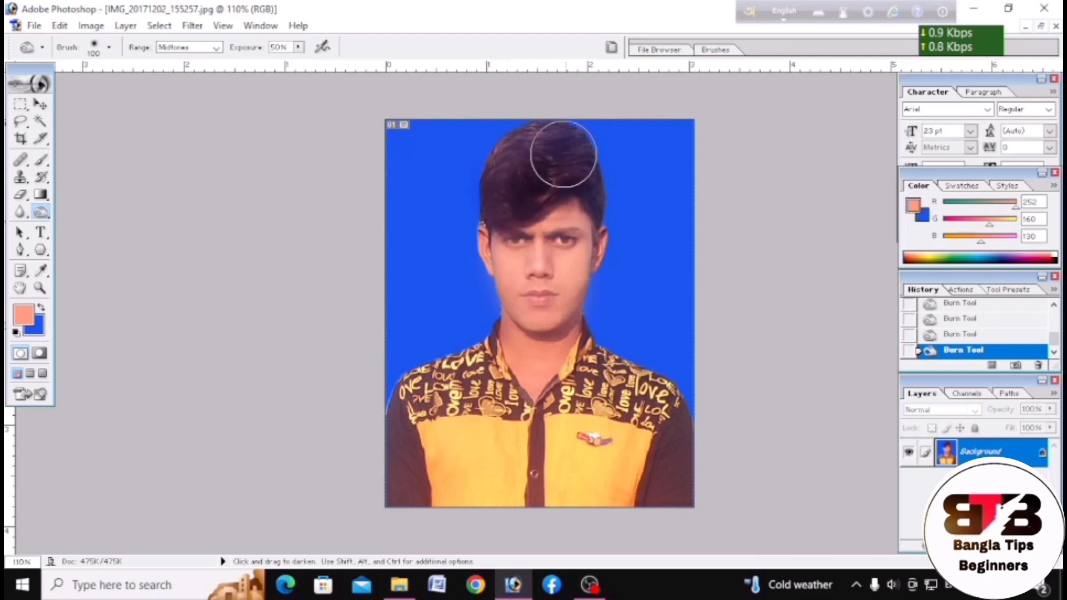
Darken the hair at the temple beside the forehead with the Burn tool and a 60 px brush
key(bracketleft)
key(bracketleft)
key(bracketleft)
key(bracketleft)
key(bracketleft)
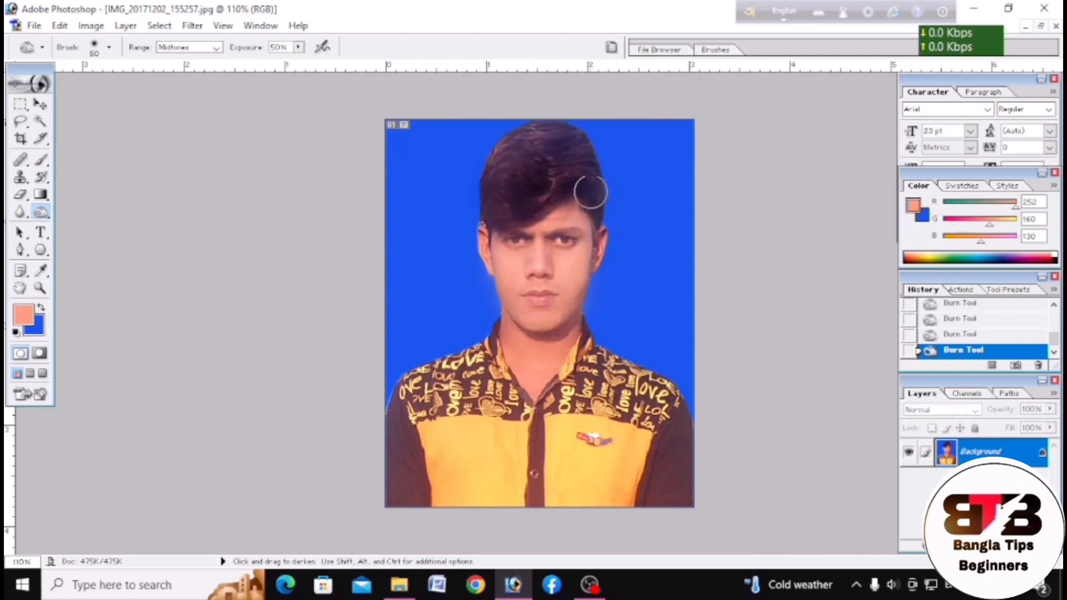
key(bracketright)
mouse_move(596, 193)
mouse_down()
mouse_move(571, 159)
mouse_move(512, 208)
mouse_move(611, 179)
mouse_move(515, 200)
mouse_move(552, 170)
mouse_move(549, 151)
mouse_move(539, 187)
mouse_move(587, 175)
mouse_up()
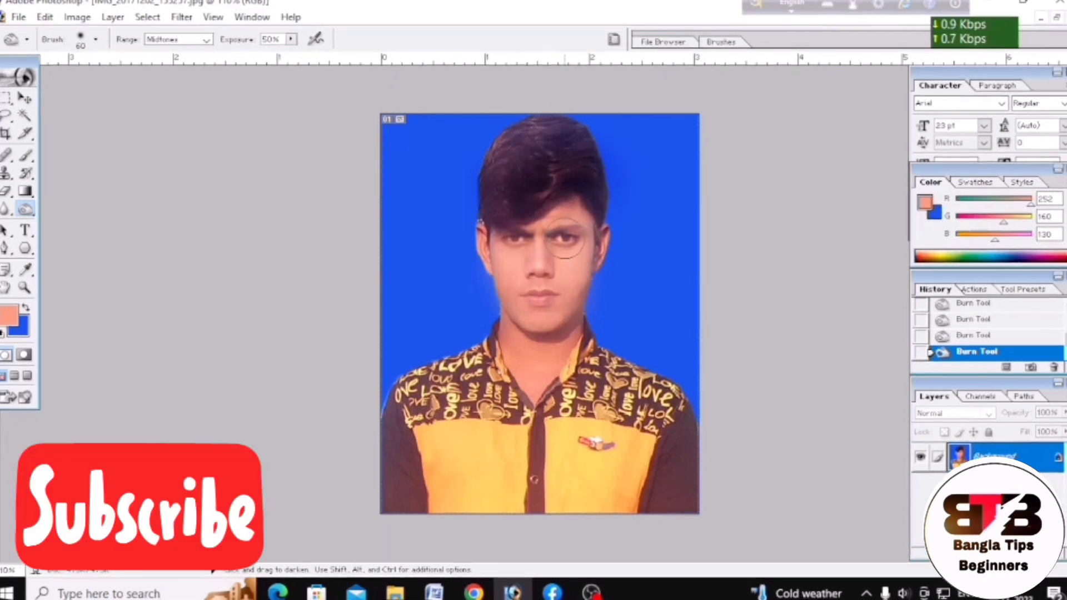
Darken the eyes with the Burn tool, reducing the brush to 20 px
key(bracketleft)
key(bracketleft)
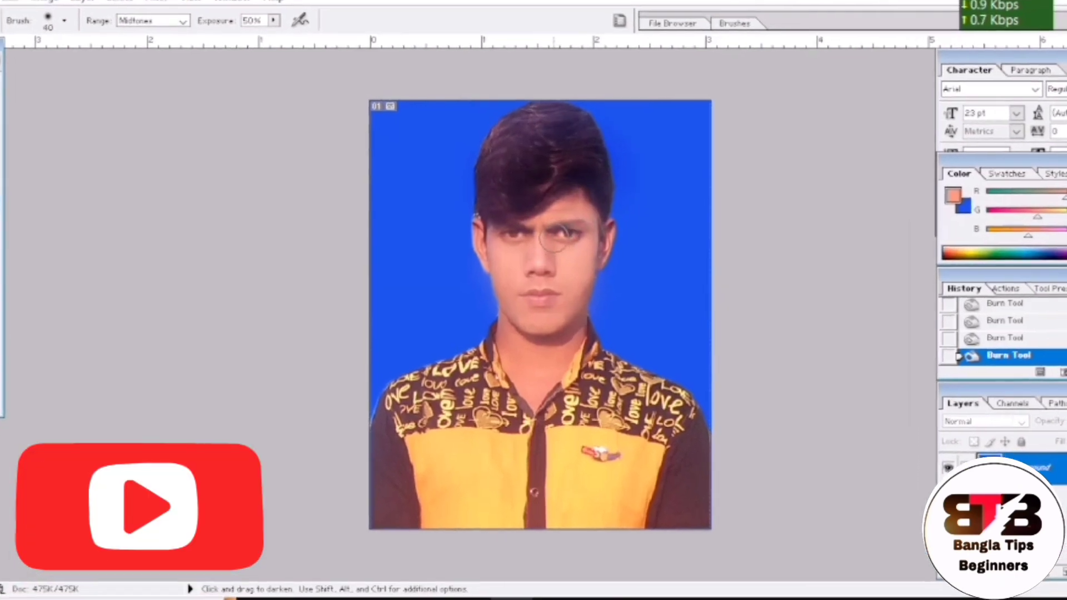
key(bracketleft)
key(bracketleft)
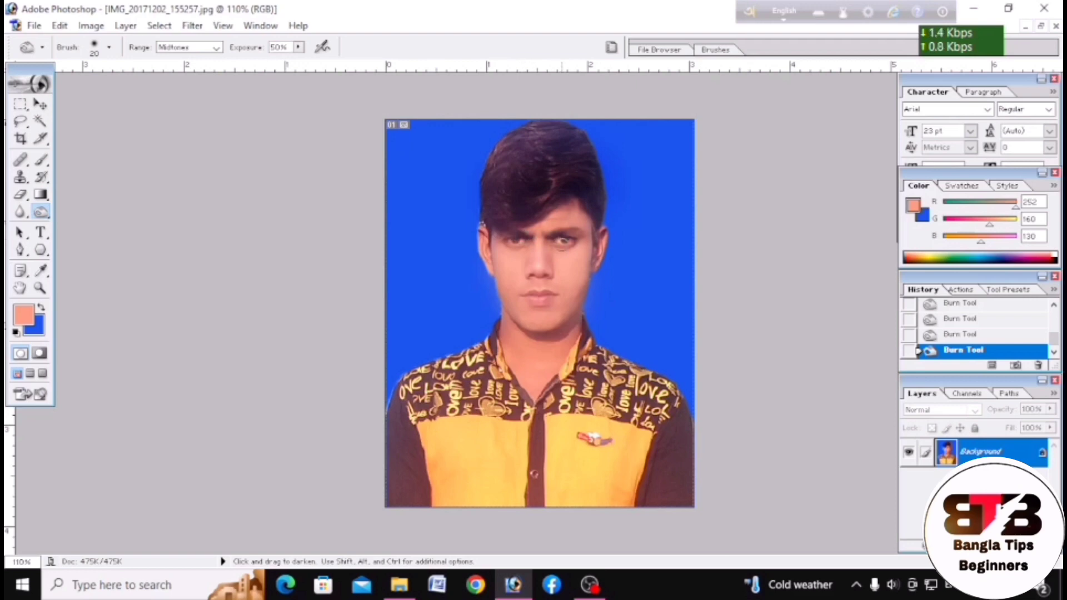
Darken the patterned part of the shirt with the Burn tool, enlarging the brush to 150 px
key(bracketright)
key(bracketright)
key(bracketright)
key(bracketright)
key(bracketright)
key(bracketright)
key(bracketright)
key(bracketright)
key(bracketright)
key(bracketright)
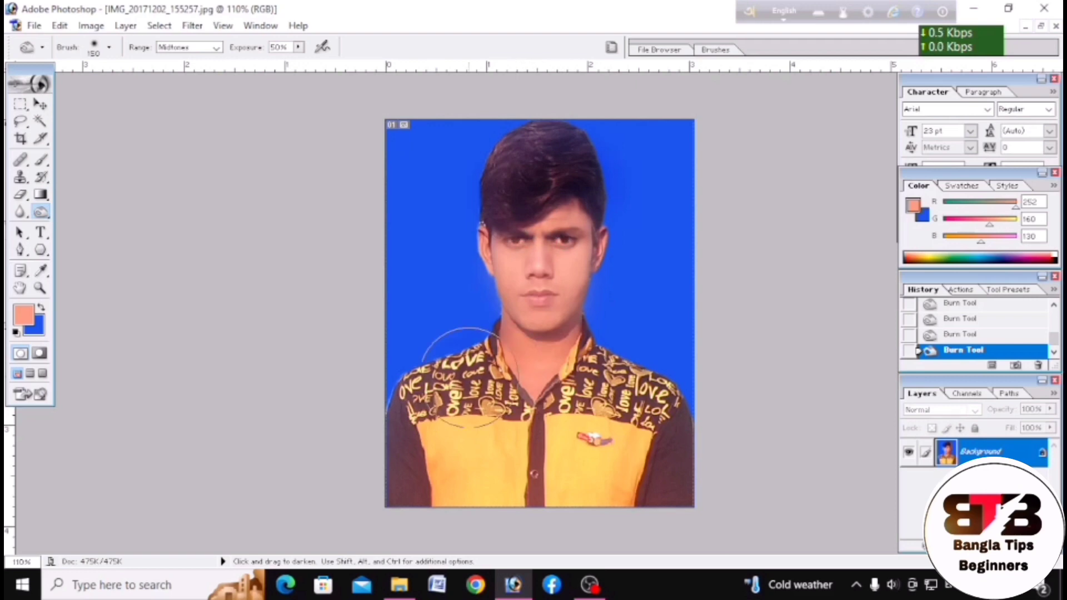
key(bracketleft)
key(bracketleft)
key(bracketleft)
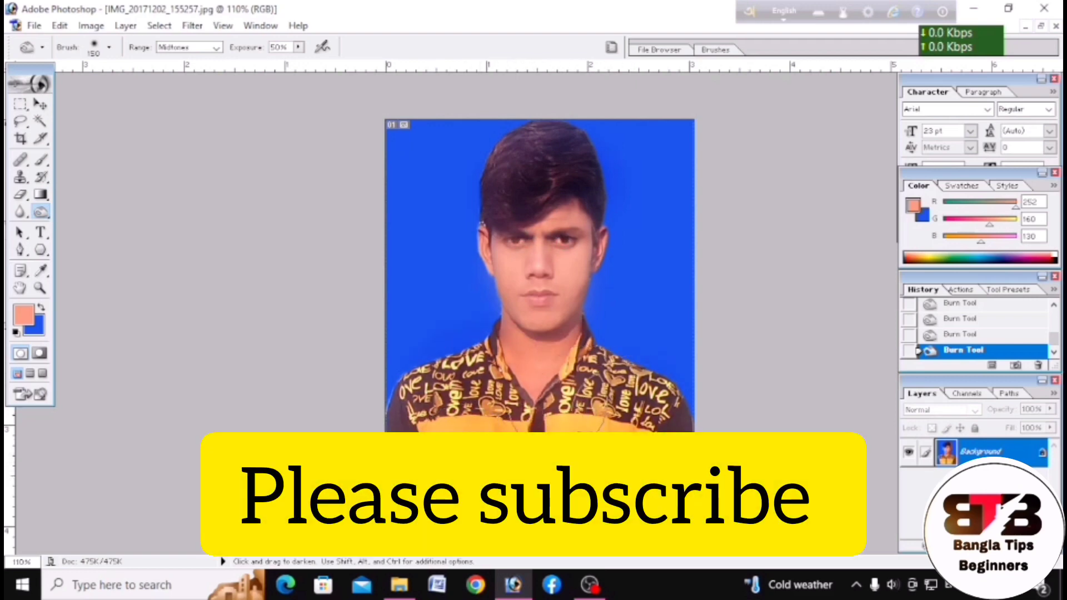